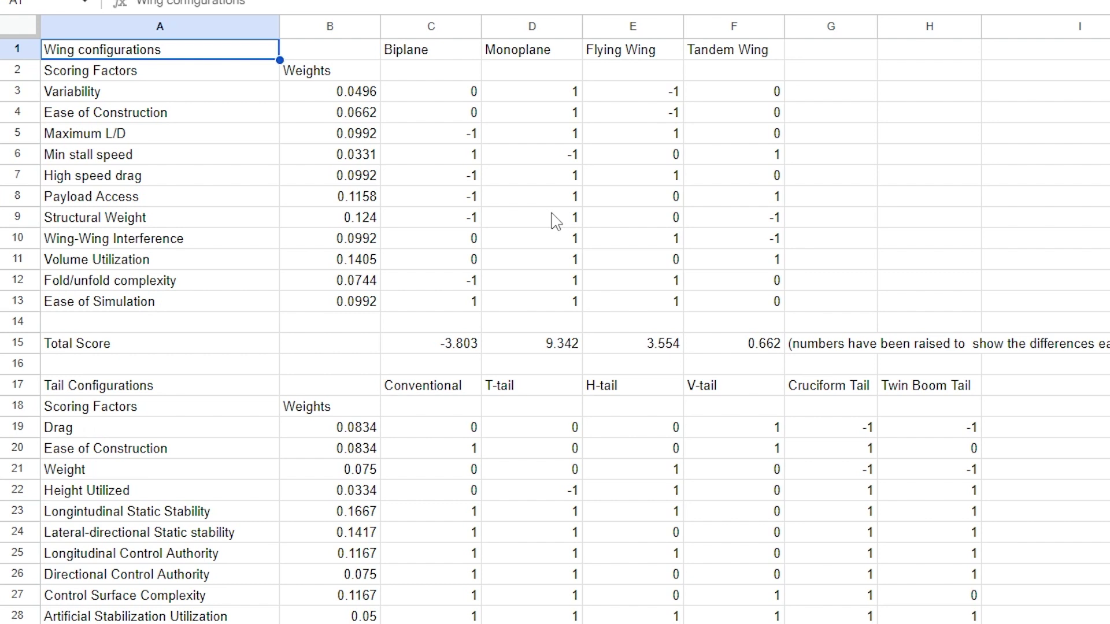
{"action": "left_click", "coordinate": [845, 132]}
{"action": "left_click", "coordinate": [697, 266]}
{"action": "left_click", "coordinate": [206, 328]}
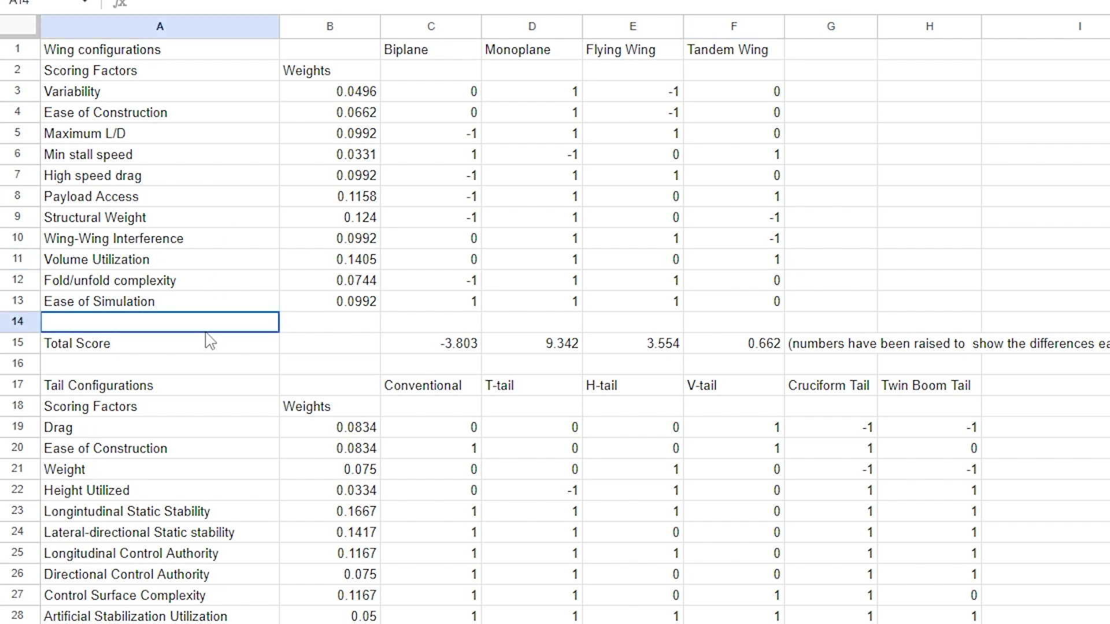
{"action": "left_click", "coordinate": [1107, 133]}
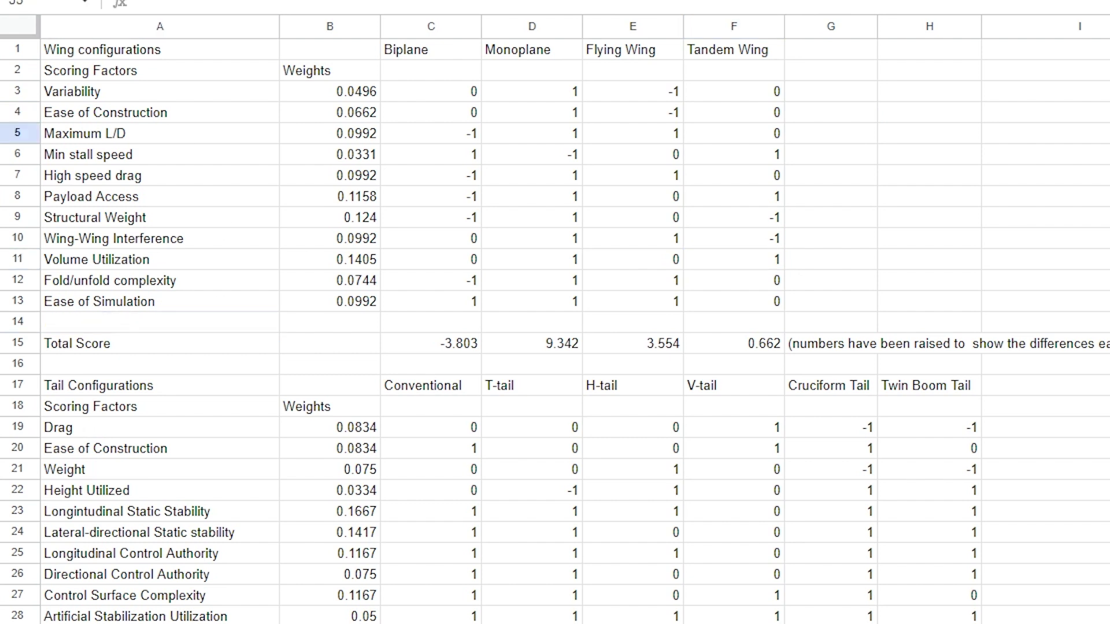
{"action": "scroll", "coordinate": [512, 370], "scroll_direction": "down", "scroll_amount": 5}
{"action": "scroll", "coordinate": [511, 370], "scroll_direction": "up", "scroll_amount": 5}
{"action": "left_click", "coordinate": [955, 72]}
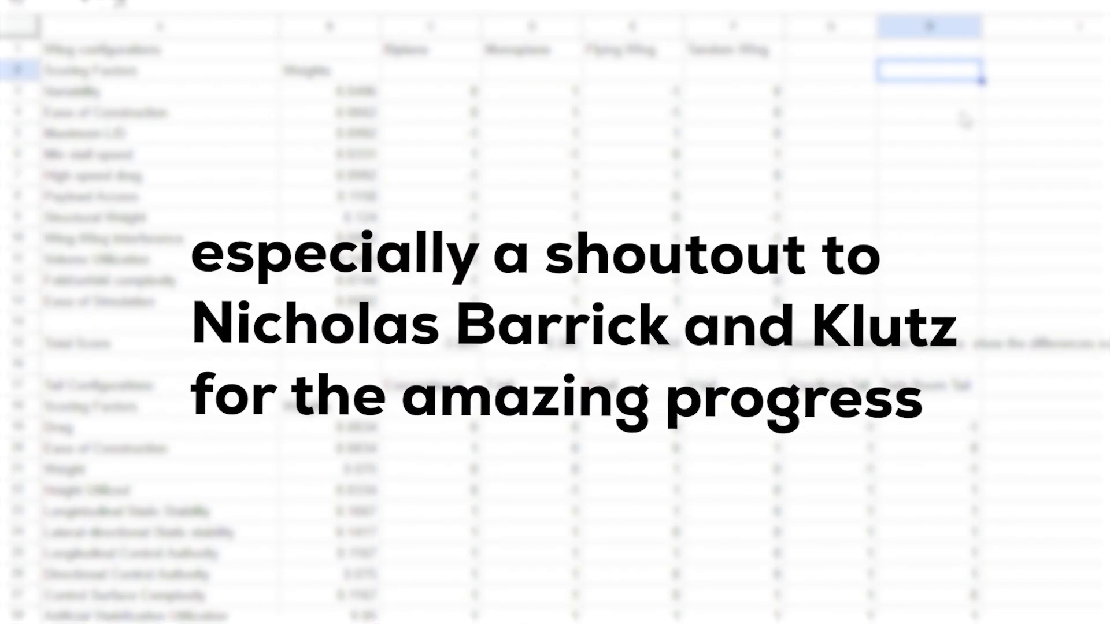
{"action": "left_click", "coordinate": [956, 97]}
{"action": "left_click", "coordinate": [913, 135]}
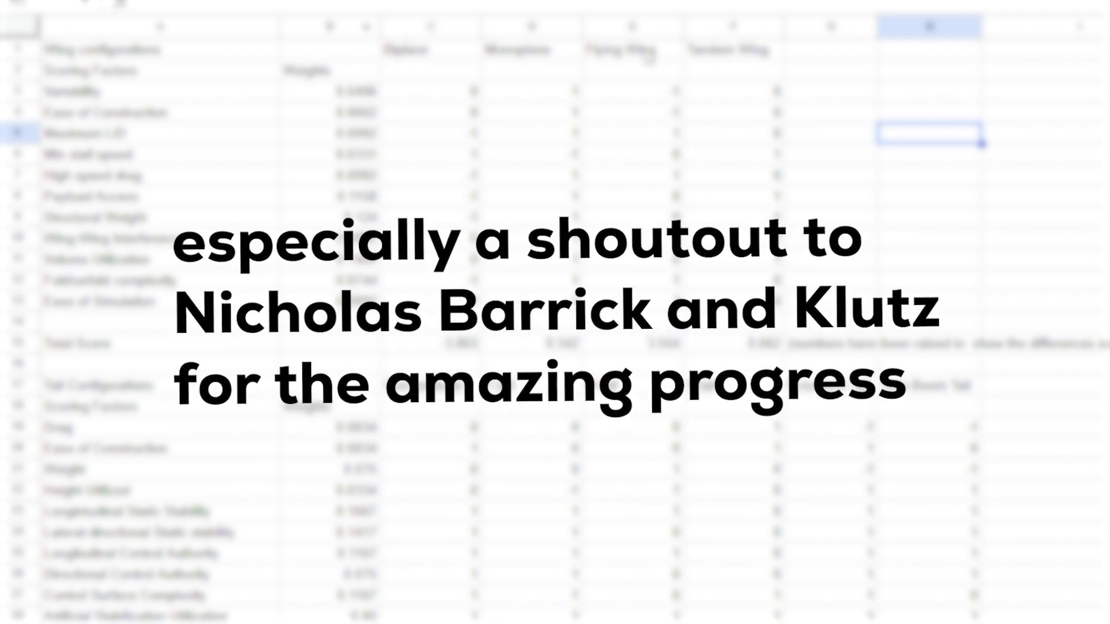
{"action": "left_click", "coordinate": [847, 56]}
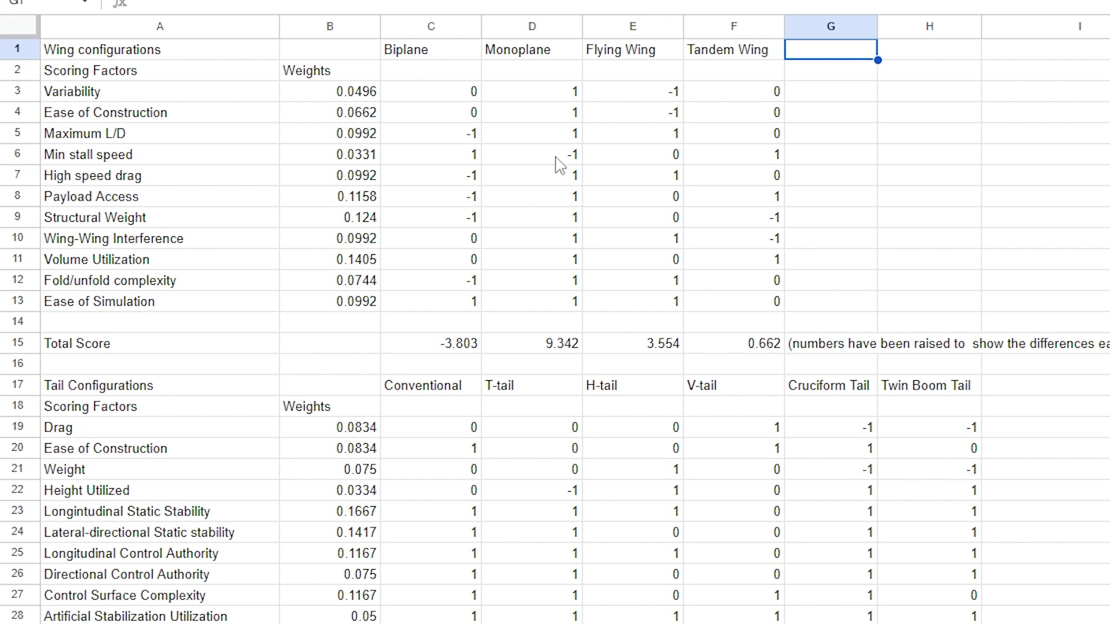
Step: Compare the Maximum L/D scores of the biplane, monoplane, flying wing and tandem wing in the wing configurations table
{"action": "left_click", "coordinate": [457, 58]}
{"action": "left_click", "coordinate": [71, 138]}
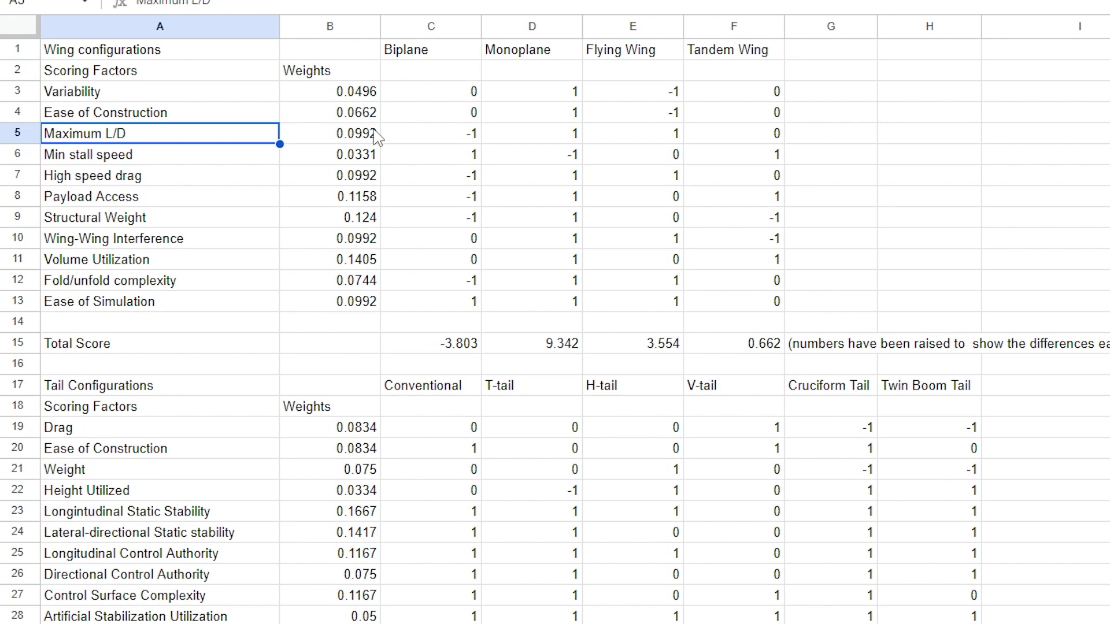
{"action": "left_click", "coordinate": [407, 140]}
{"action": "left_click", "coordinate": [520, 133]}
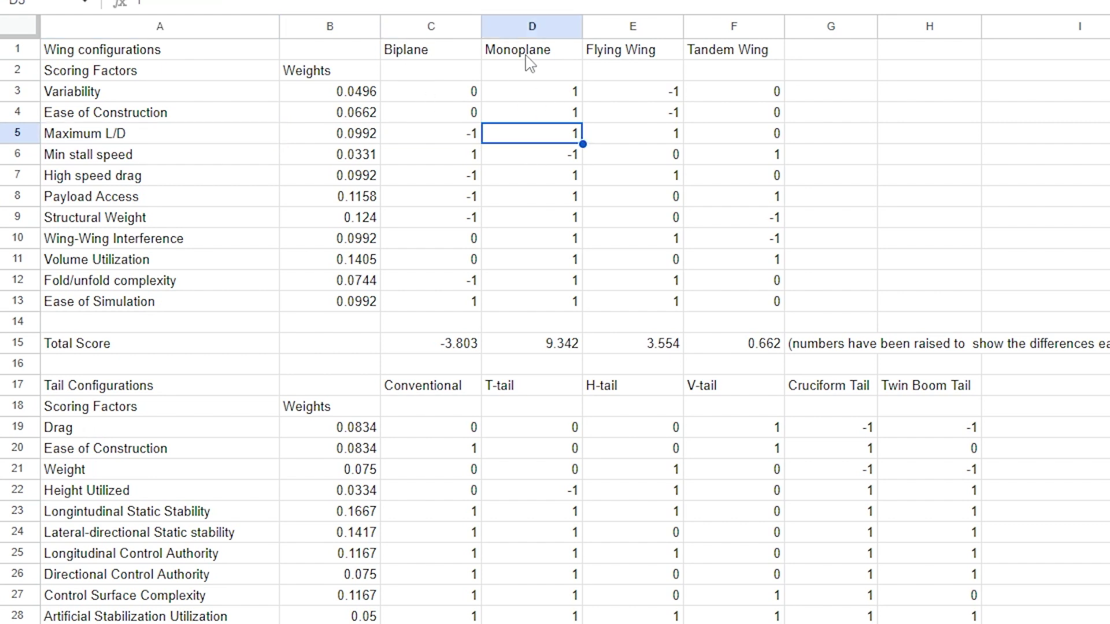
{"action": "left_click", "coordinate": [617, 138]}
{"action": "left_click", "coordinate": [736, 136]}
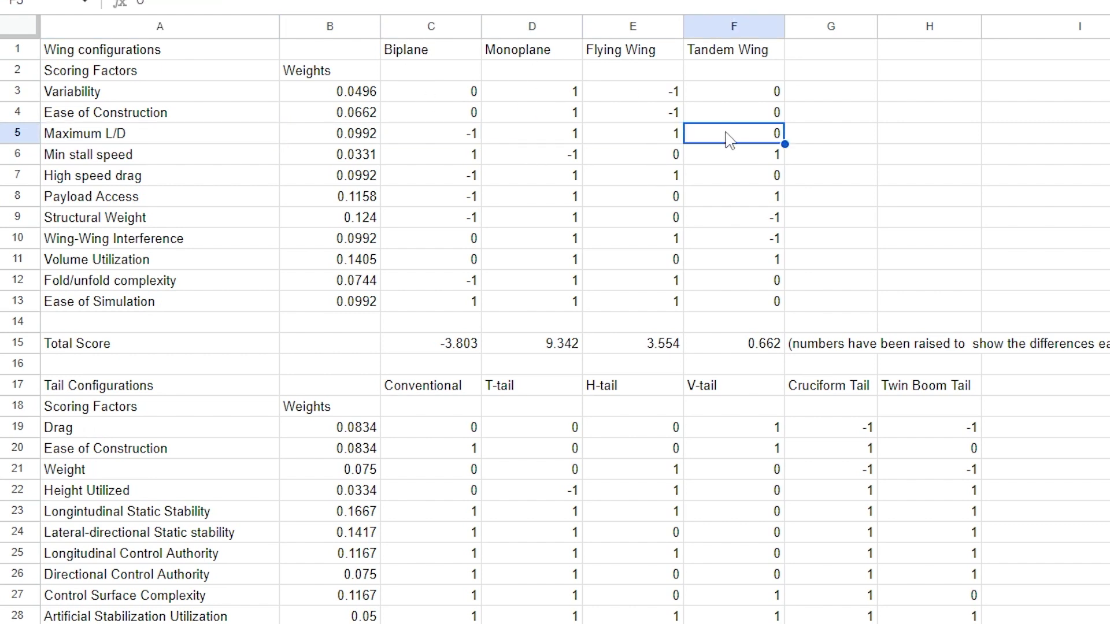
{"action": "left_click", "coordinate": [457, 132]}
{"action": "left_click", "coordinate": [509, 134]}
{"action": "left_click", "coordinate": [429, 136]}
{"action": "left_click", "coordinate": [529, 142]}
{"action": "left_click", "coordinate": [625, 140]}
{"action": "left_click", "coordinate": [718, 142]}
{"action": "left_click", "coordinate": [202, 142]}
{"action": "left_click", "coordinate": [451, 138]}
{"action": "left_click", "coordinate": [624, 138]}
{"action": "left_click", "coordinate": [732, 140]}
{"action": "left_click", "coordinate": [421, 133]}
{"action": "left_click", "coordinate": [528, 141]}
{"action": "left_click", "coordinate": [630, 114]}
{"action": "left_click", "coordinate": [664, 141]}
{"action": "left_click", "coordinate": [691, 140]}
{"action": "left_click", "coordinate": [537, 142]}
{"action": "left_click", "coordinate": [456, 142]}
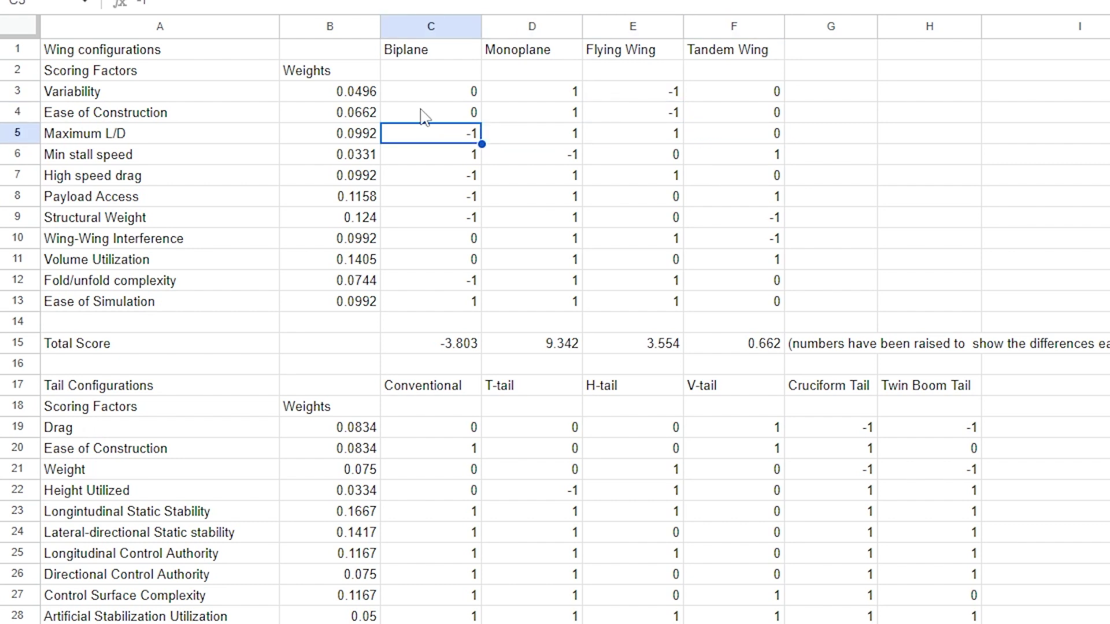
{"action": "left_click", "coordinate": [613, 141]}
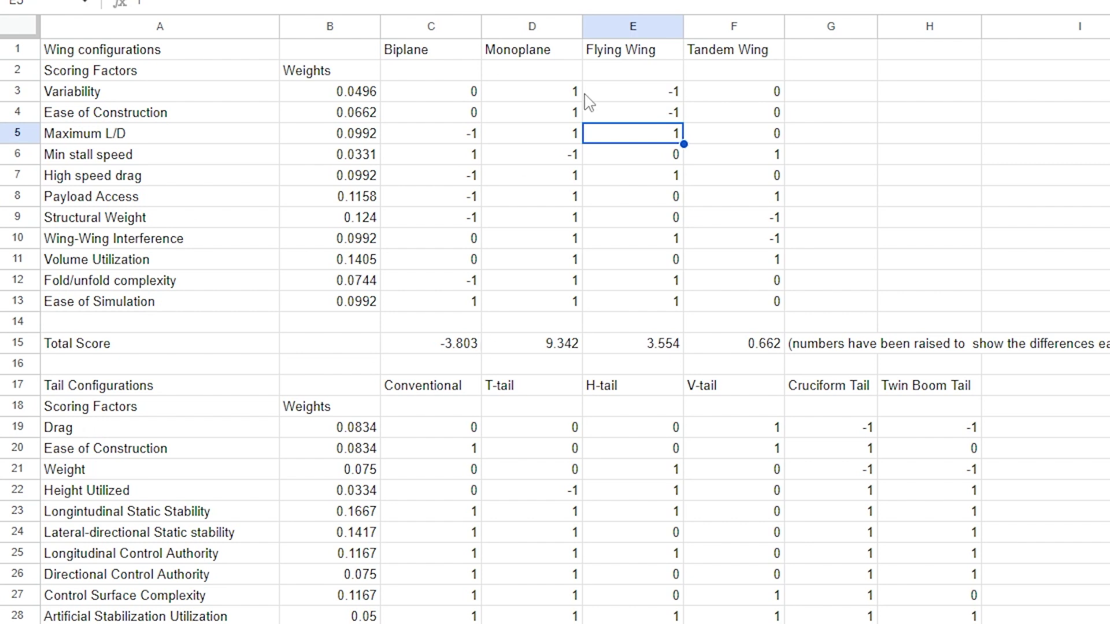
{"action": "left_click", "coordinate": [729, 134]}
Step: Examine the weight of the Maximum L/D factor together with the score it applies to for each wing type
{"action": "left_click", "coordinate": [324, 134]}
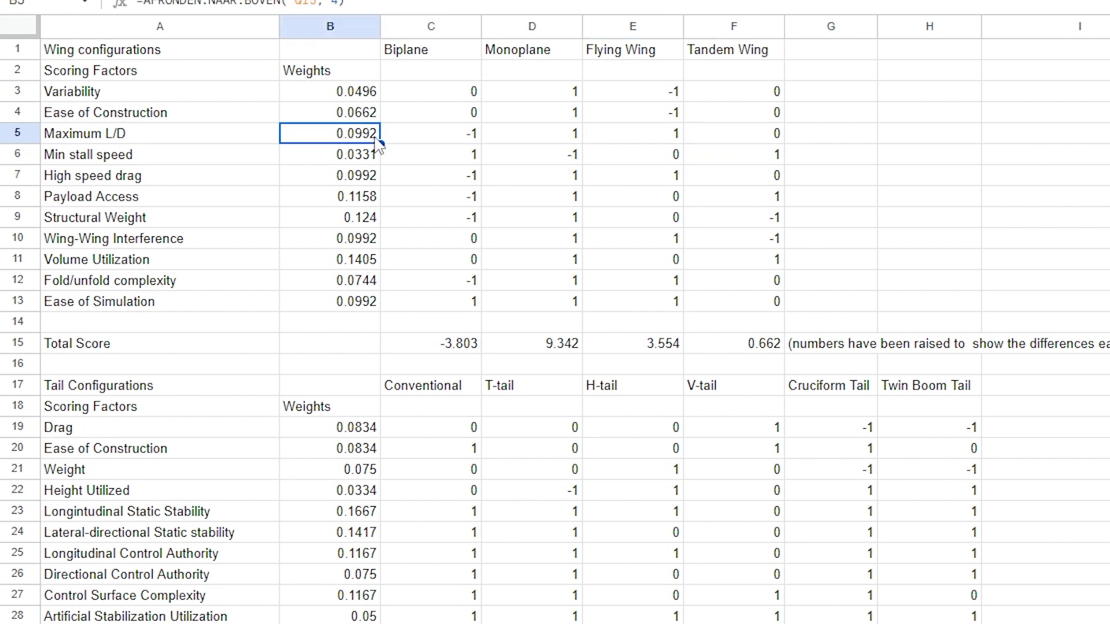
{"action": "left_click", "coordinate": [439, 139]}
{"action": "left_click", "coordinate": [536, 138]}
{"action": "left_click", "coordinate": [594, 134]}
{"action": "left_click", "coordinate": [750, 141]}
{"action": "left_click", "coordinate": [475, 138]}
{"action": "left_click", "coordinate": [553, 142]}
{"action": "left_click", "coordinate": [636, 137]}
{"action": "left_click", "coordinate": [751, 139]}
{"action": "left_click", "coordinate": [592, 96]}
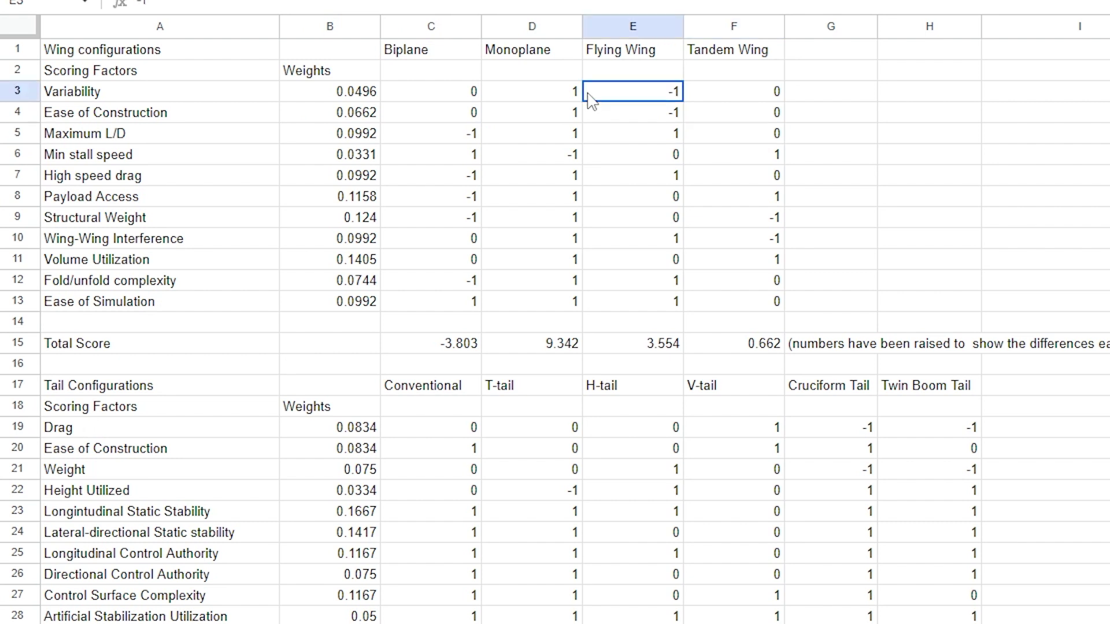
Step: Inspect how the Total Score is calculated for the biplane and monoplane in the wing configurations table
{"action": "left_click", "coordinate": [511, 348]}
{"action": "left_click", "coordinate": [429, 352]}
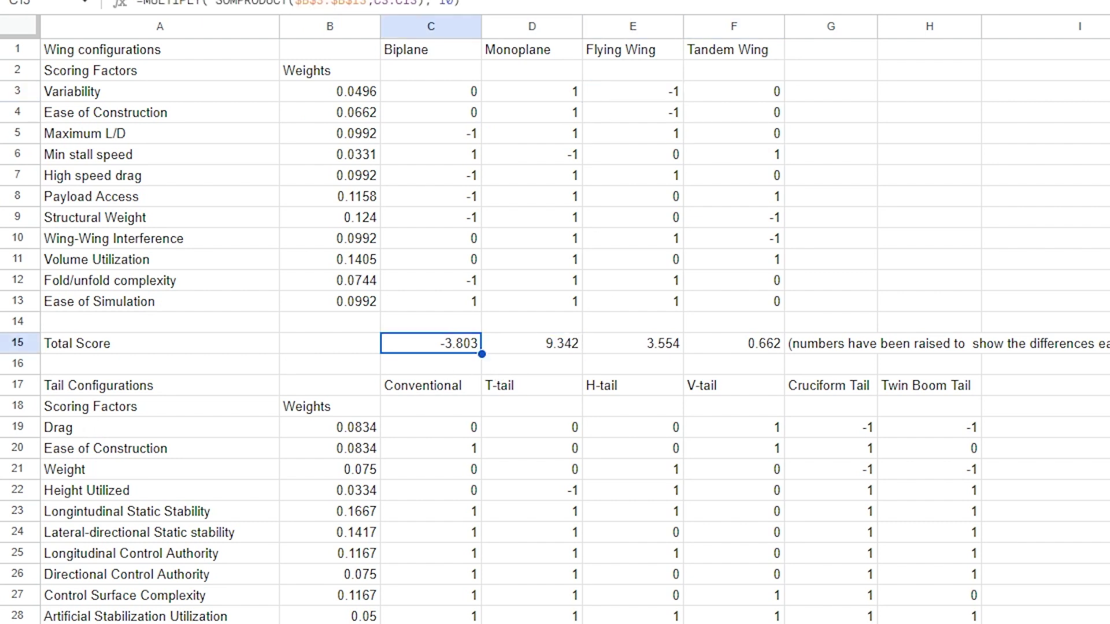
{"action": "left_click", "coordinate": [530, 361]}
{"action": "left_click", "coordinate": [882, 363]}
{"action": "left_click", "coordinate": [1090, 215]}
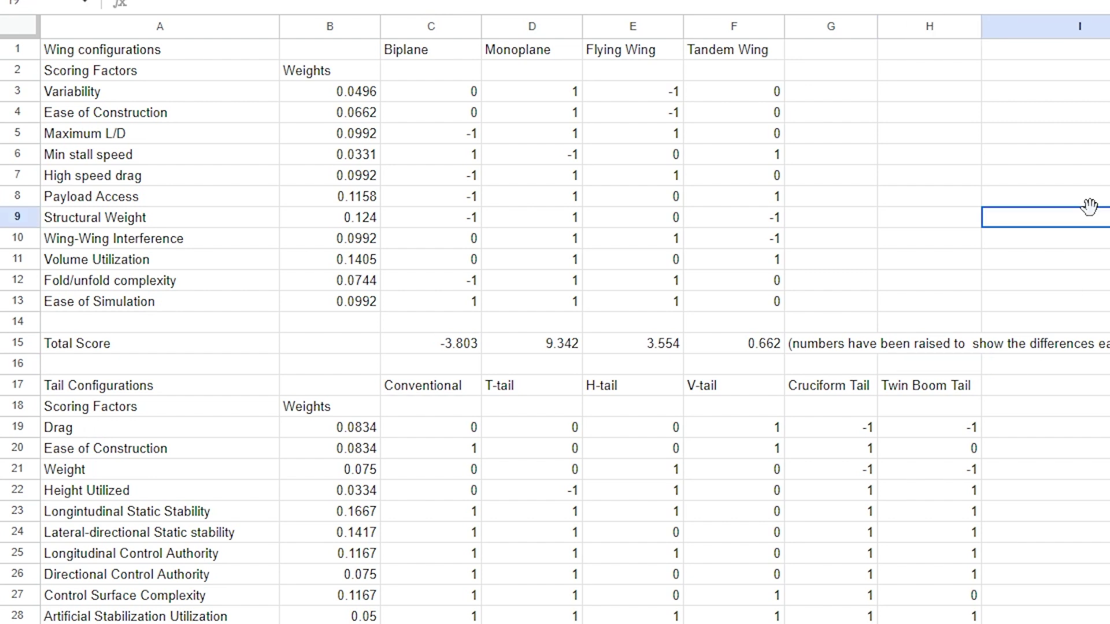
{"action": "left_click", "coordinate": [532, 71]}
{"action": "left_click", "coordinate": [945, 57]}
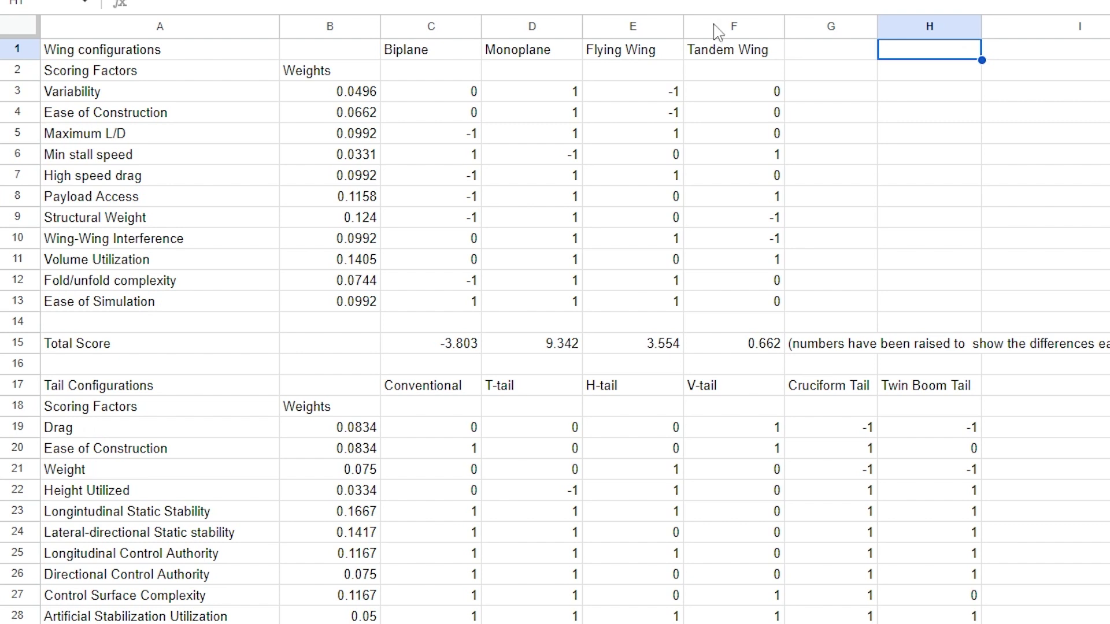
{"action": "left_click", "coordinate": [971, 114]}
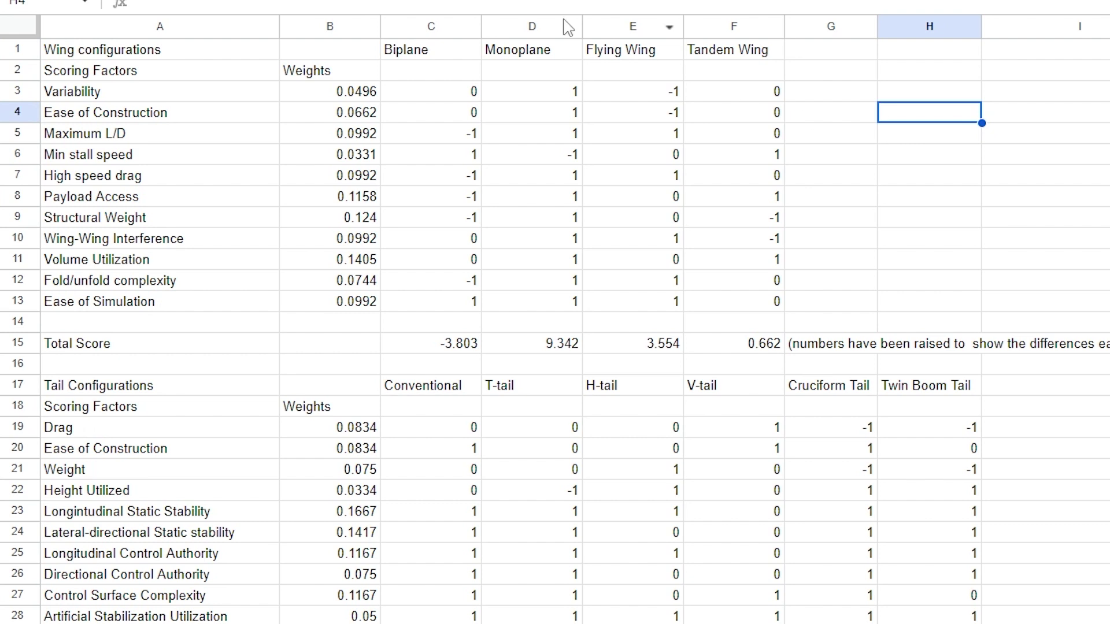
Step: Compare the monoplane's Total Score with that of the flying wing
{"action": "left_click", "coordinate": [548, 52]}
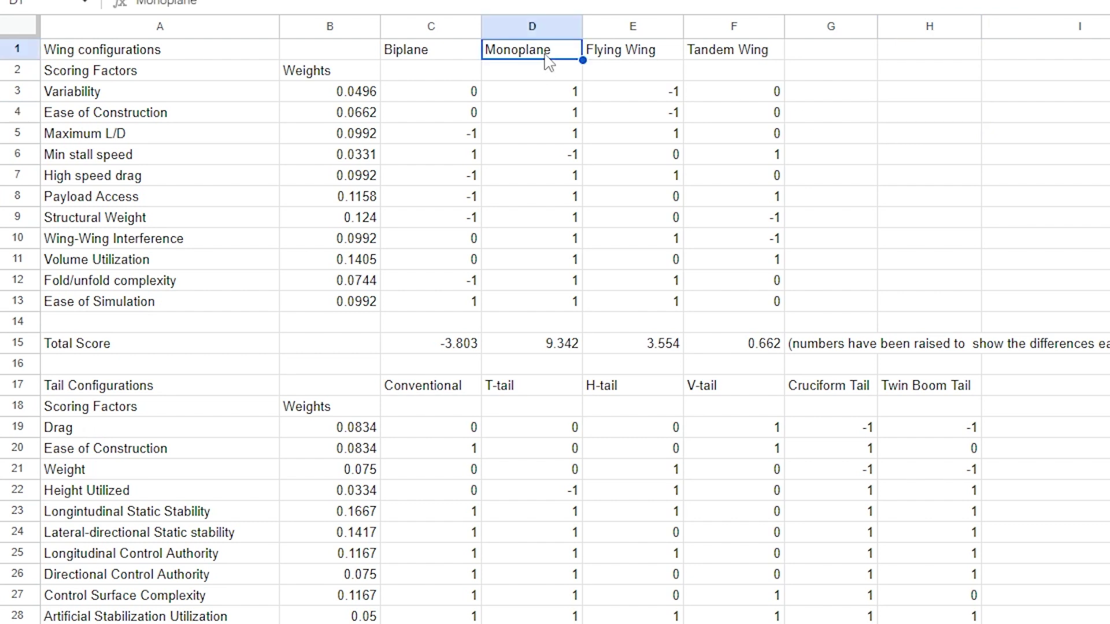
{"action": "left_click", "coordinate": [549, 354]}
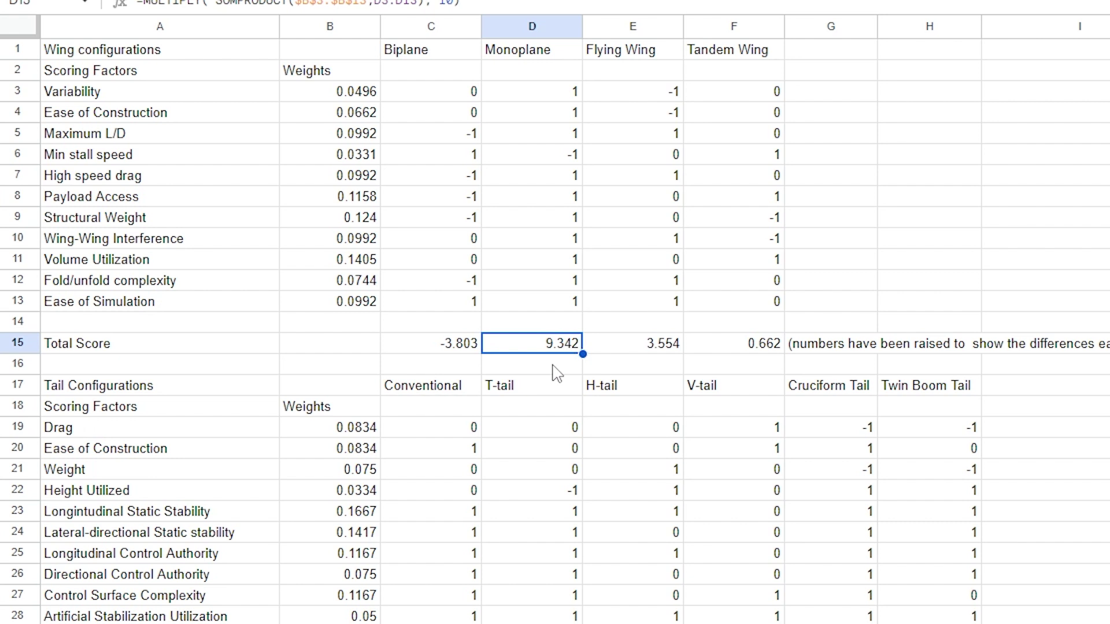
{"action": "left_click", "coordinate": [666, 350]}
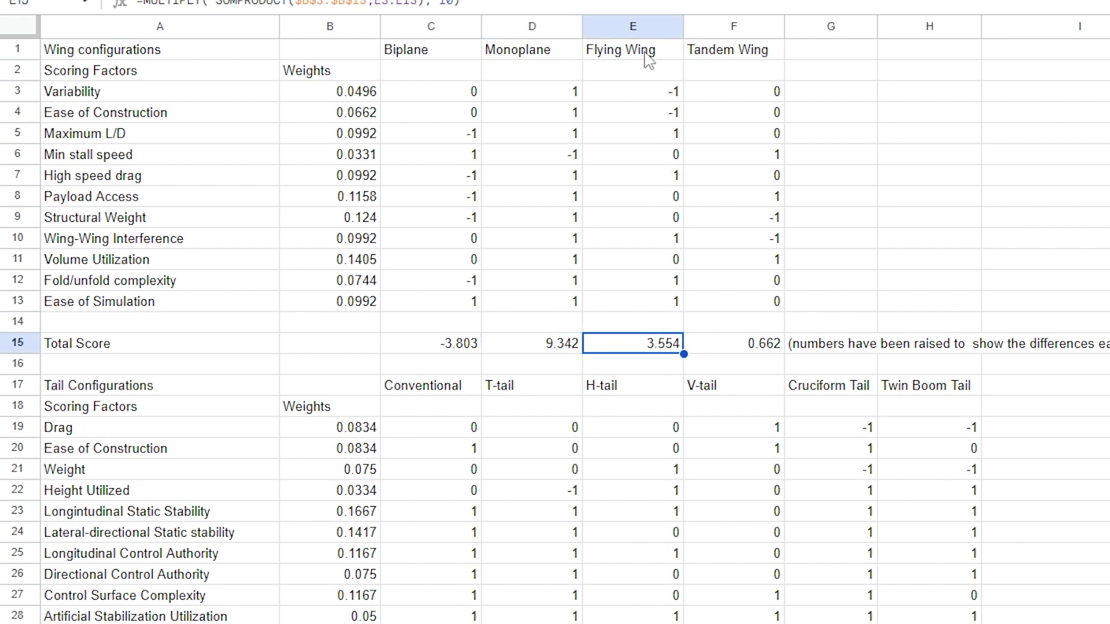
{"action": "left_click", "coordinate": [547, 354]}
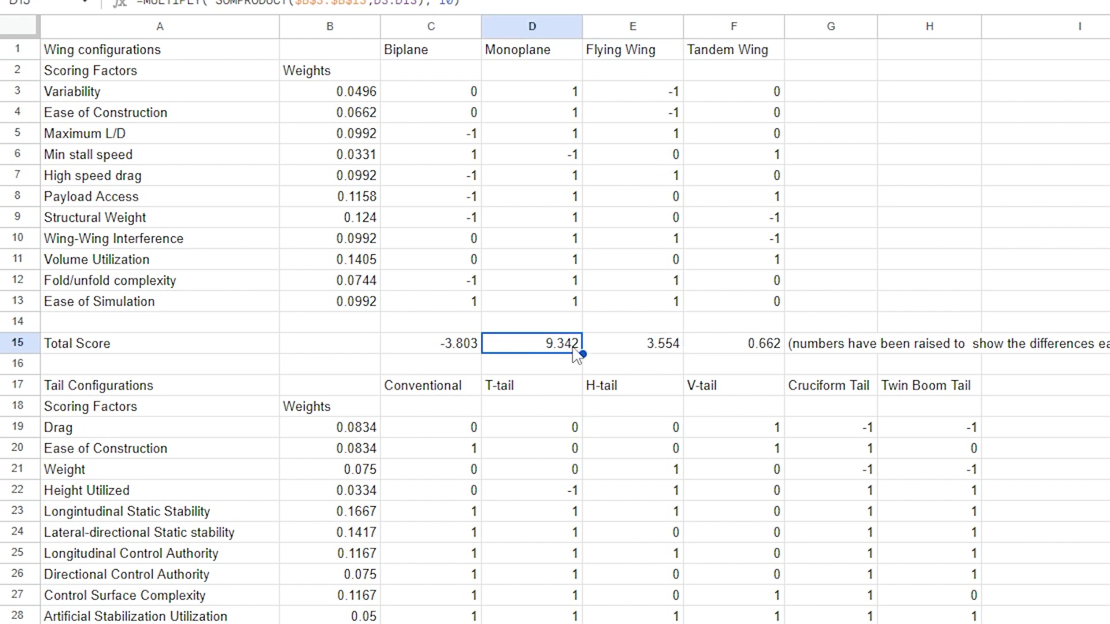
{"action": "left_click", "coordinate": [357, 350]}
{"action": "left_click", "coordinate": [384, 346]}
Step: Go through the wing scoring factors one by one, from Variability to Payload Access, leaving their labels in their original cells
{"action": "left_click", "coordinate": [102, 304]}
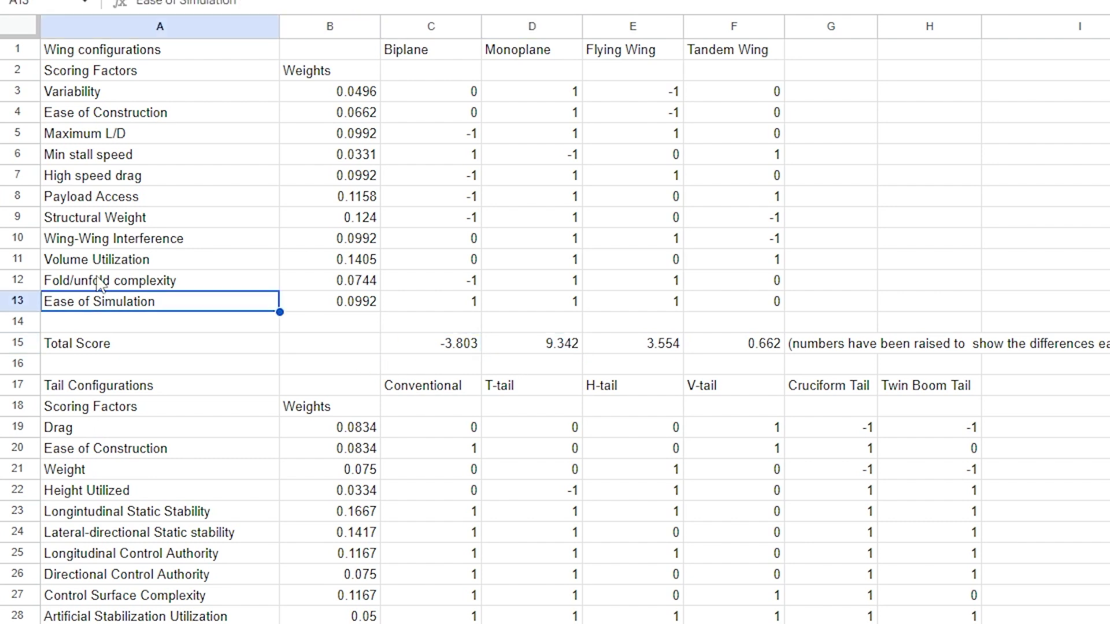
{"action": "left_click", "coordinate": [110, 91]}
{"action": "left_click", "coordinate": [116, 115]}
{"action": "left_click", "coordinate": [126, 139]}
{"action": "left_click", "coordinate": [138, 156]}
{"action": "left_click", "coordinate": [152, 179]}
{"action": "left_click", "coordinate": [163, 200]}
{"action": "left_click_drag", "start_coordinate": [176, 222], "coordinate": [178, 226]}
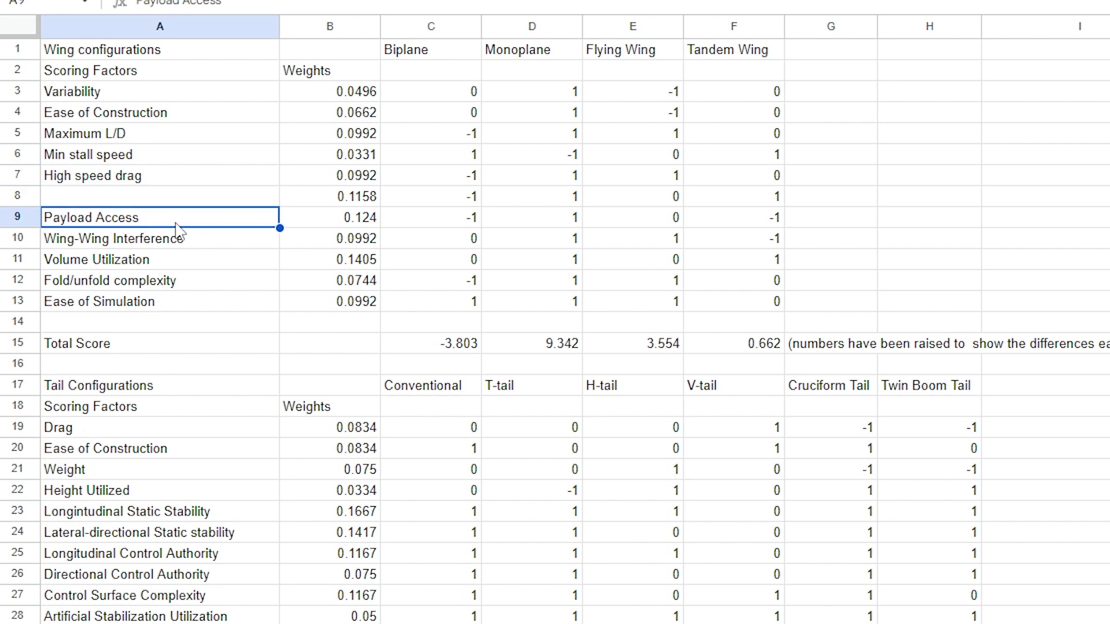
{"action": "key", "text": "ctrl+z"}
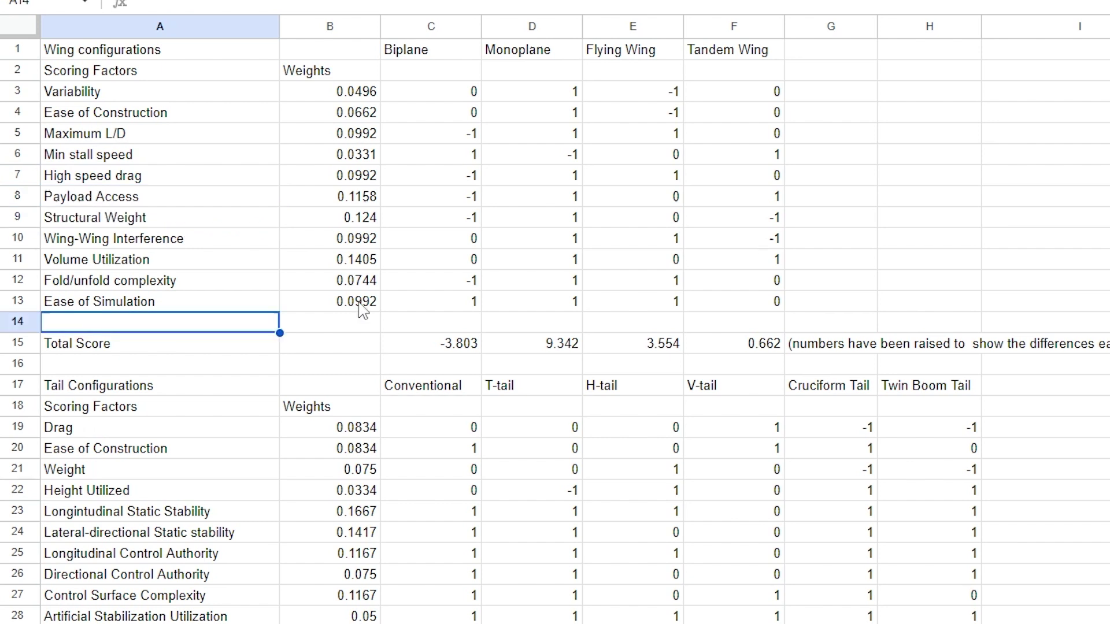
Step: Review the wing, tail, lift motor and wing location configuration tables in turn
{"action": "left_click", "coordinate": [123, 52]}
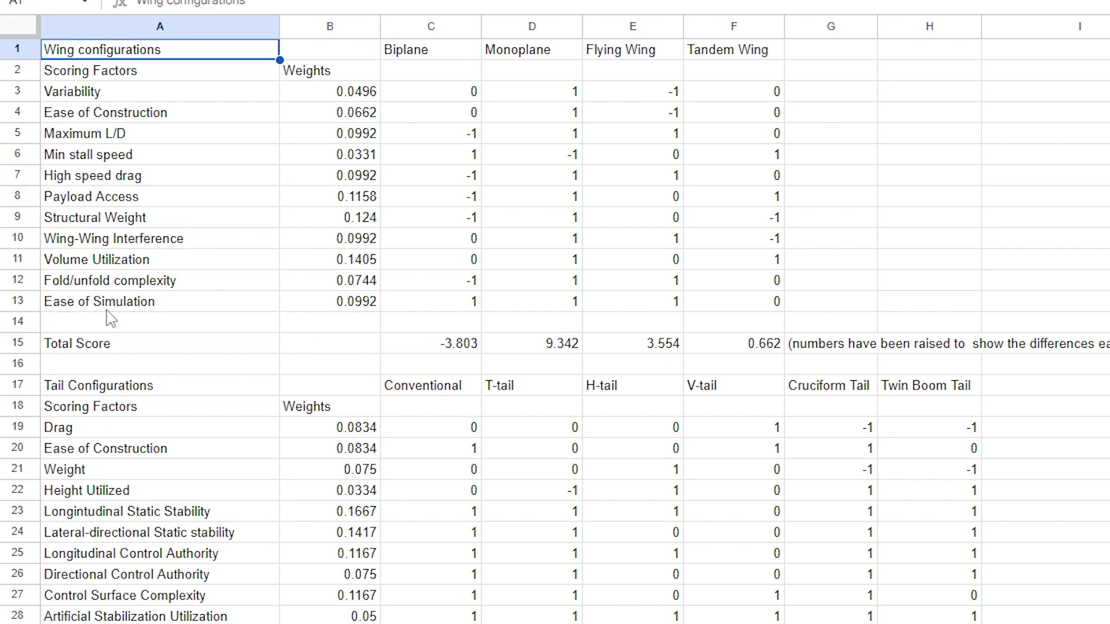
{"action": "scroll", "coordinate": [111, 320], "scroll_direction": "down", "scroll_amount": 3}
{"action": "left_click", "coordinate": [130, 228]}
{"action": "scroll", "coordinate": [218, 524], "scroll_direction": "down", "scroll_amount": 3}
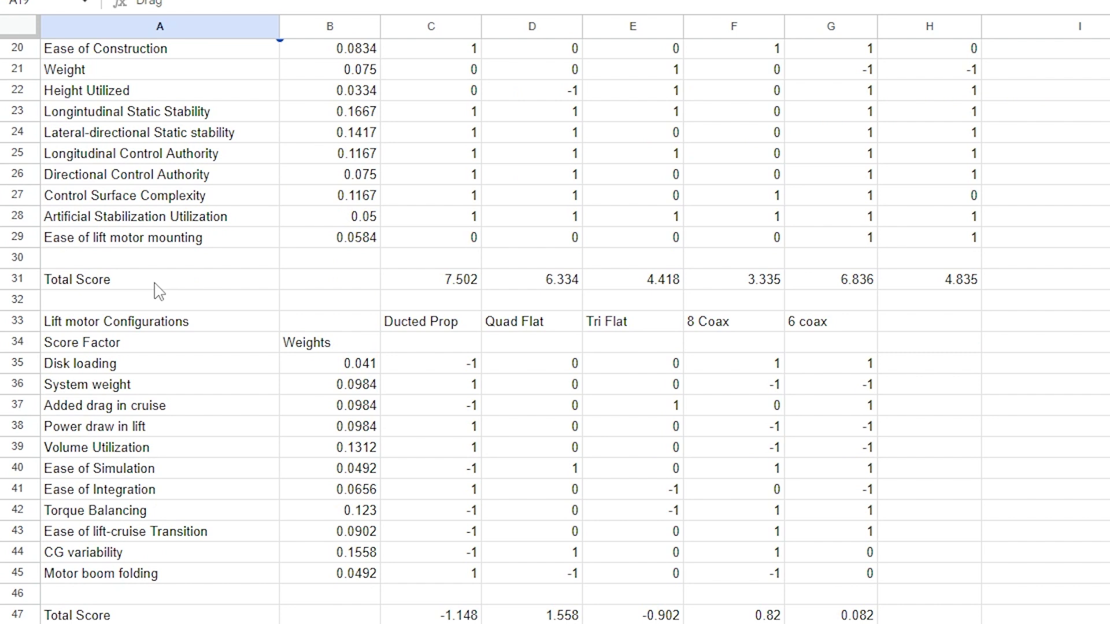
{"action": "left_click", "coordinate": [142, 323]}
{"action": "scroll", "coordinate": [126, 372], "scroll_direction": "down", "scroll_amount": 5}
{"action": "left_click", "coordinate": [126, 364]}
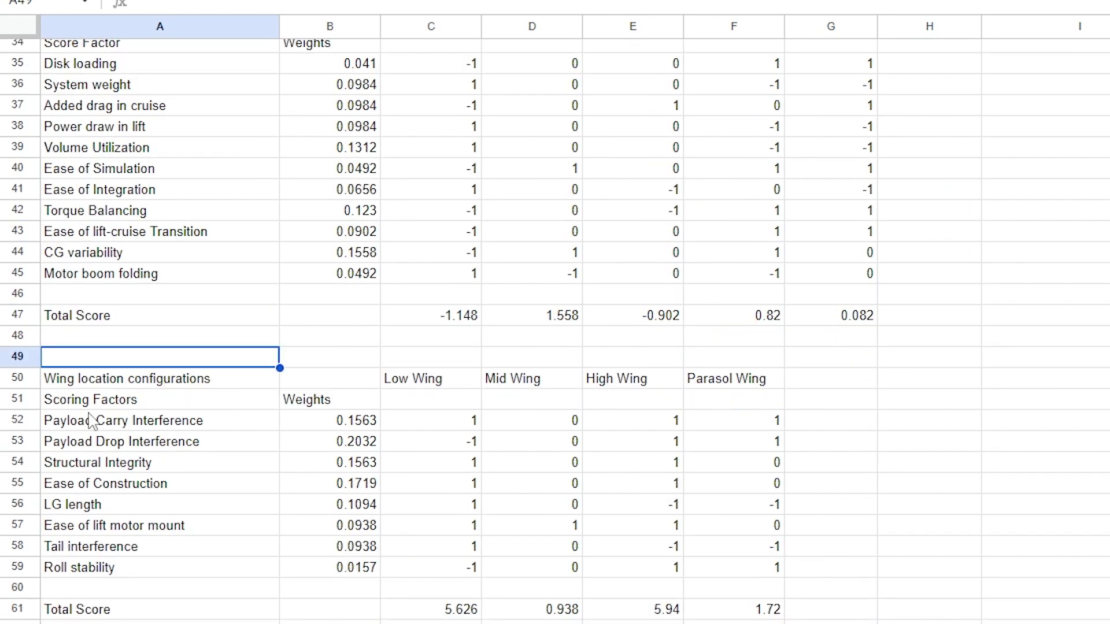
{"action": "left_click", "coordinate": [103, 385]}
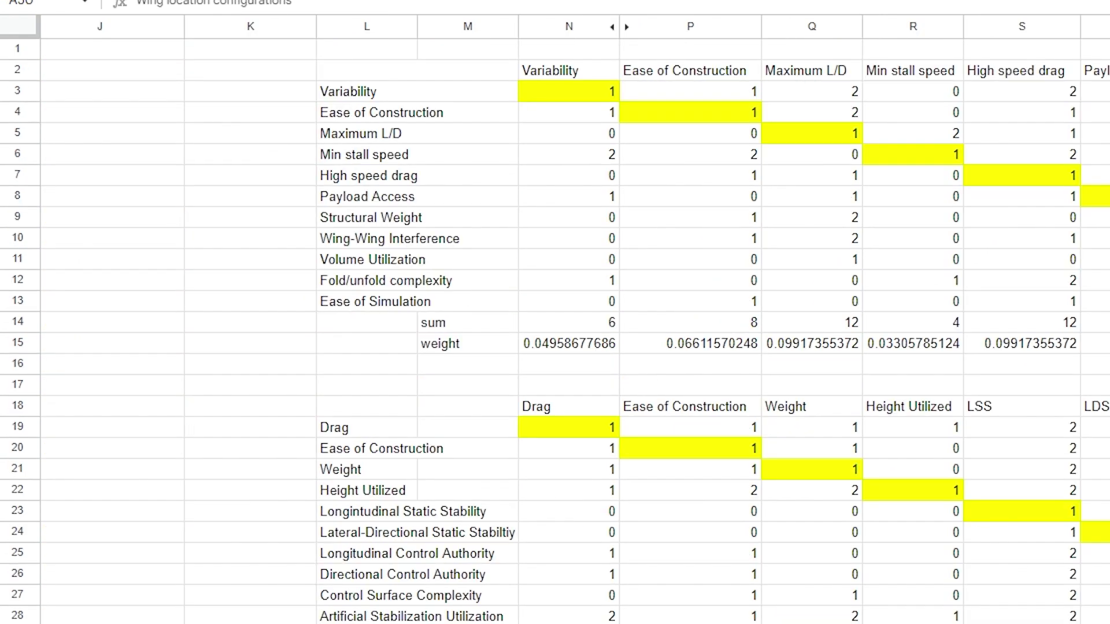
Step: Examine the pairwise comparison matrices that derive the factor weights for the wing, tail, lift motor and wing location tables
{"action": "scroll", "coordinate": [555, 318], "scroll_direction": "right", "scroll_amount": 5}
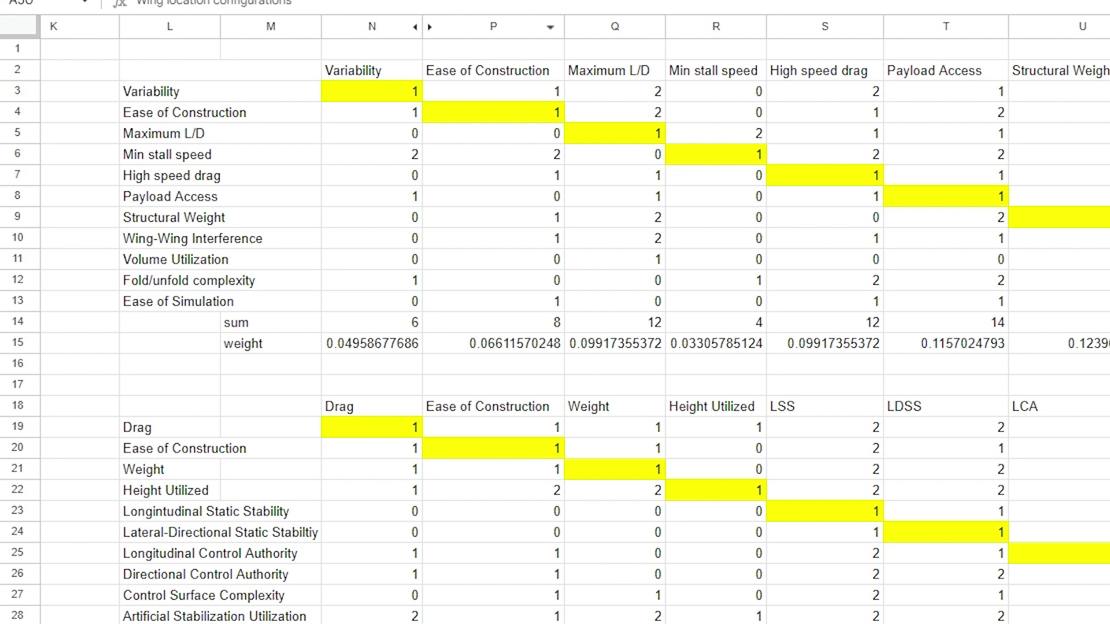
{"action": "scroll", "coordinate": [555, 323], "scroll_direction": "down", "scroll_amount": 5}
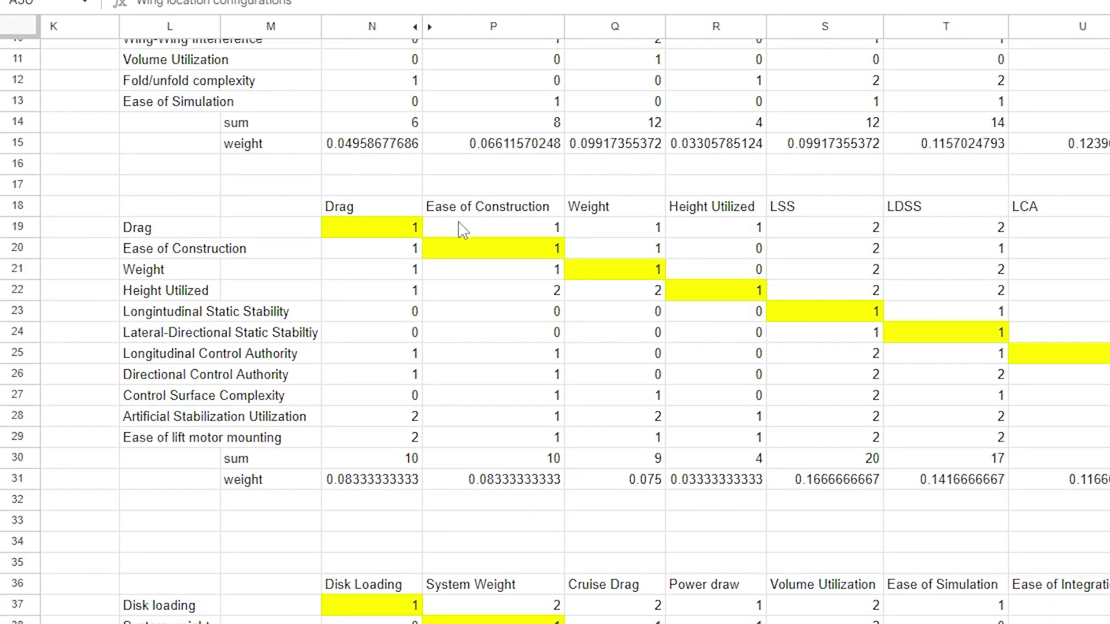
{"action": "scroll", "coordinate": [555, 323], "scroll_direction": "down", "scroll_amount": 5}
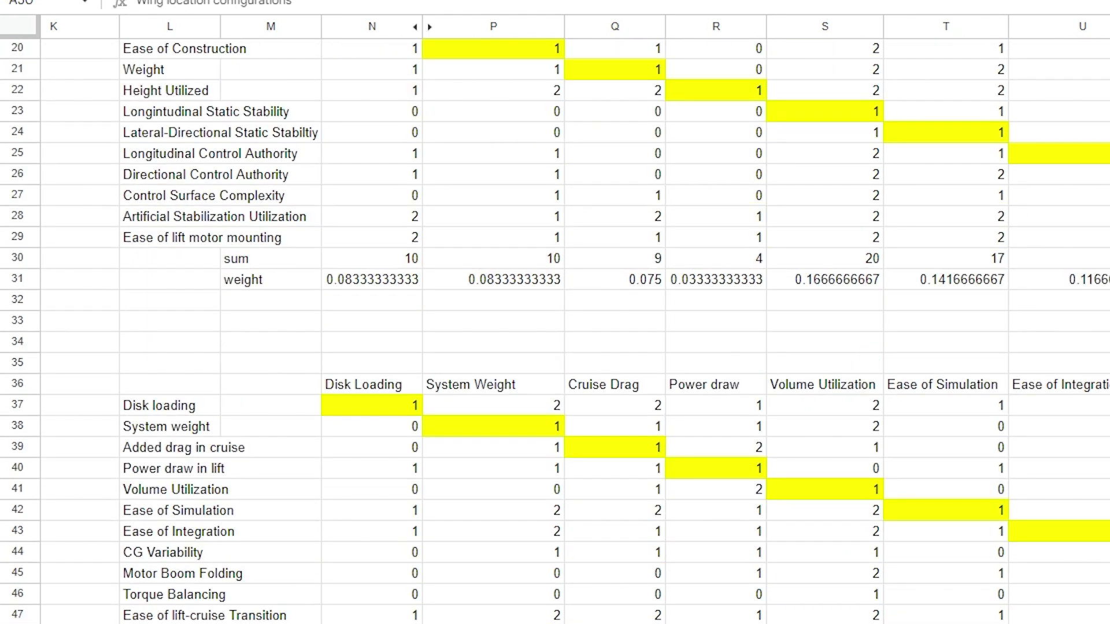
{"action": "scroll", "coordinate": [481, 338], "scroll_direction": "up", "scroll_amount": 7}
{"action": "scroll", "coordinate": [555, 324], "scroll_direction": "up", "scroll_amount": 2}
{"action": "scroll", "coordinate": [555, 323], "scroll_direction": "down", "scroll_amount": 12}
{"action": "scroll", "coordinate": [555, 323], "scroll_direction": "up", "scroll_amount": 12}
{"action": "scroll", "coordinate": [555, 323], "scroll_direction": "down", "scroll_amount": 8}
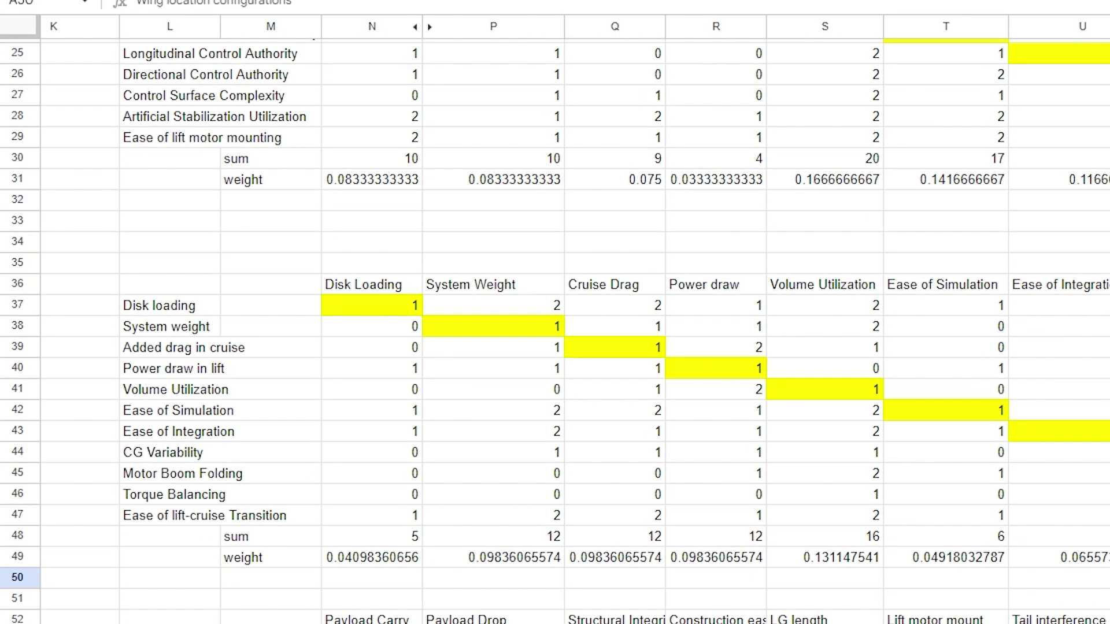
{"action": "scroll", "coordinate": [555, 324], "scroll_direction": "down", "scroll_amount": 5}
{"action": "scroll", "coordinate": [555, 324], "scroll_direction": "up", "scroll_amount": 3}
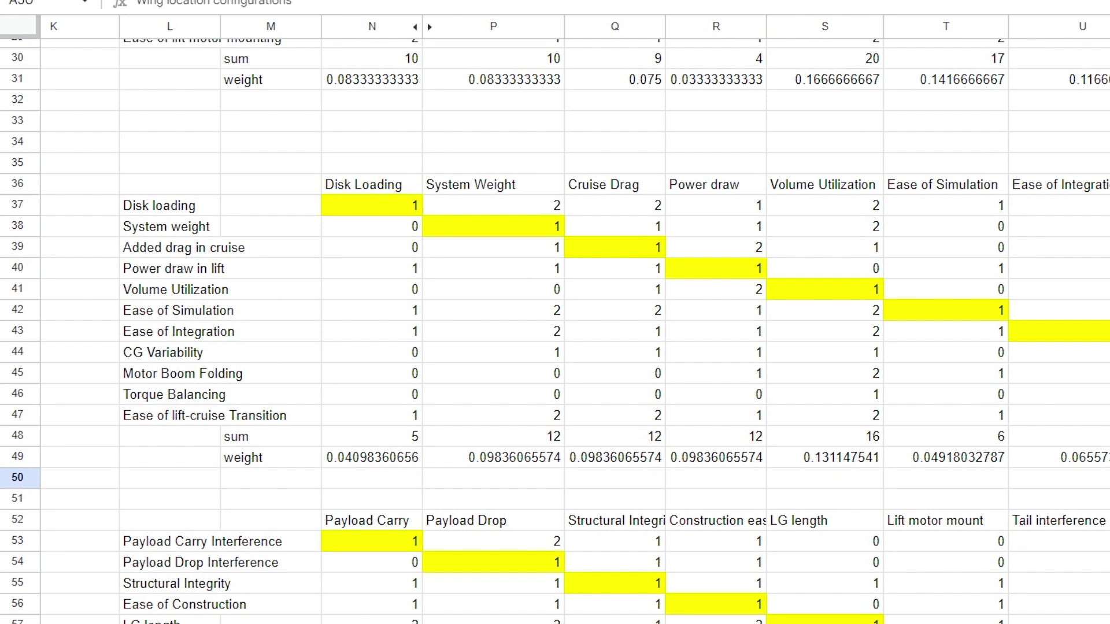
{"action": "scroll", "coordinate": [384, 448], "scroll_direction": "up", "scroll_amount": 10}
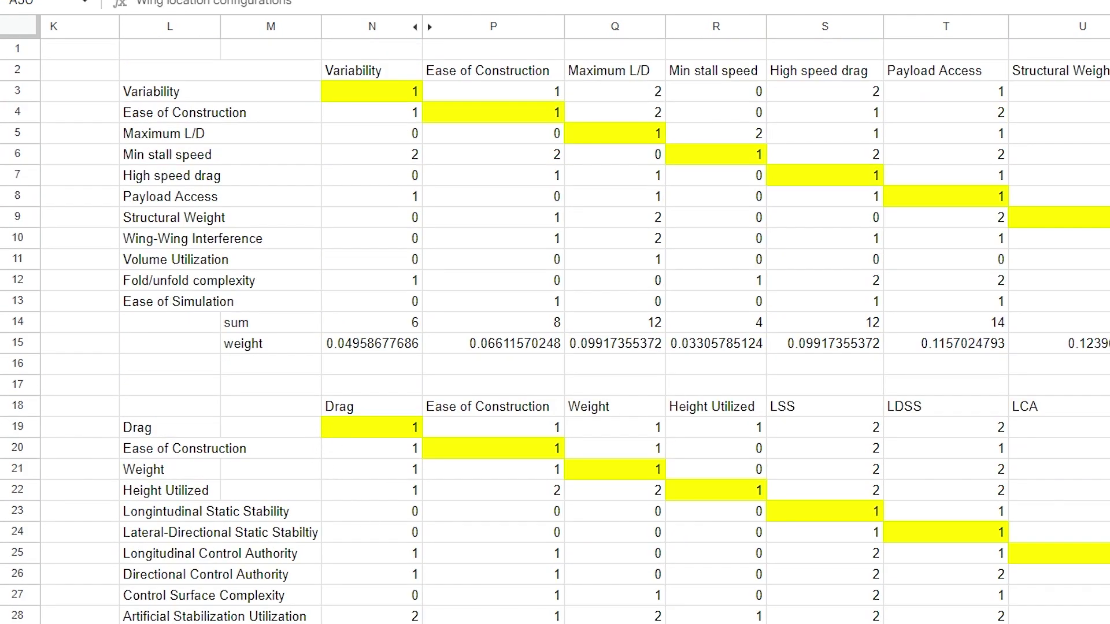
Step: Review the wing location scoring table and return to the Wing configurations heading in A1
{"action": "scroll", "coordinate": [555, 324], "scroll_direction": "left", "scroll_amount": 10}
{"action": "scroll", "coordinate": [265, 225], "scroll_direction": "down", "scroll_amount": 13}
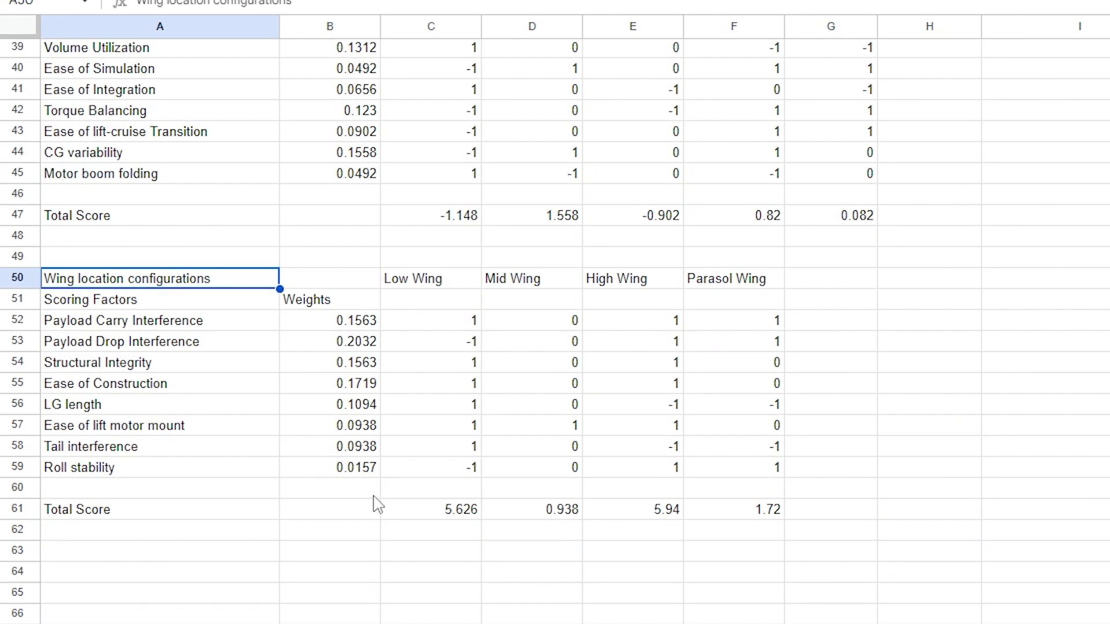
{"action": "scroll", "coordinate": [377, 505], "scroll_direction": "up", "scroll_amount": 13}
{"action": "left_click", "coordinate": [129, 58]}
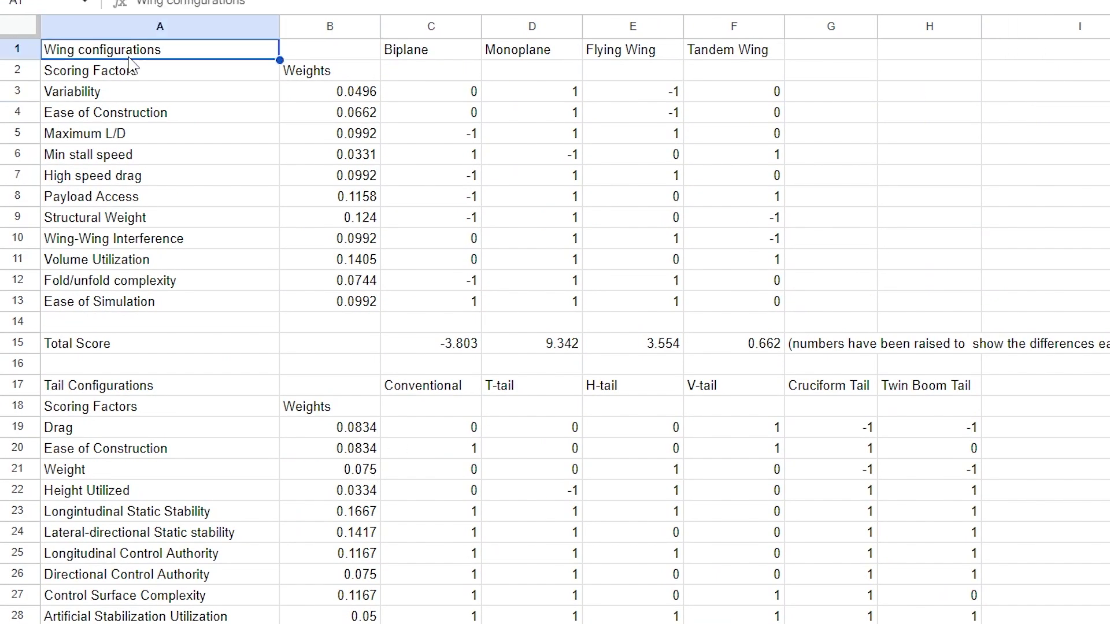
Step: Compare the candidate configurations and total scores in the wing, tail and lift motor tables, focusing on Monoplane, Conventional and Quad Flat
{"action": "left_click", "coordinate": [515, 53]}
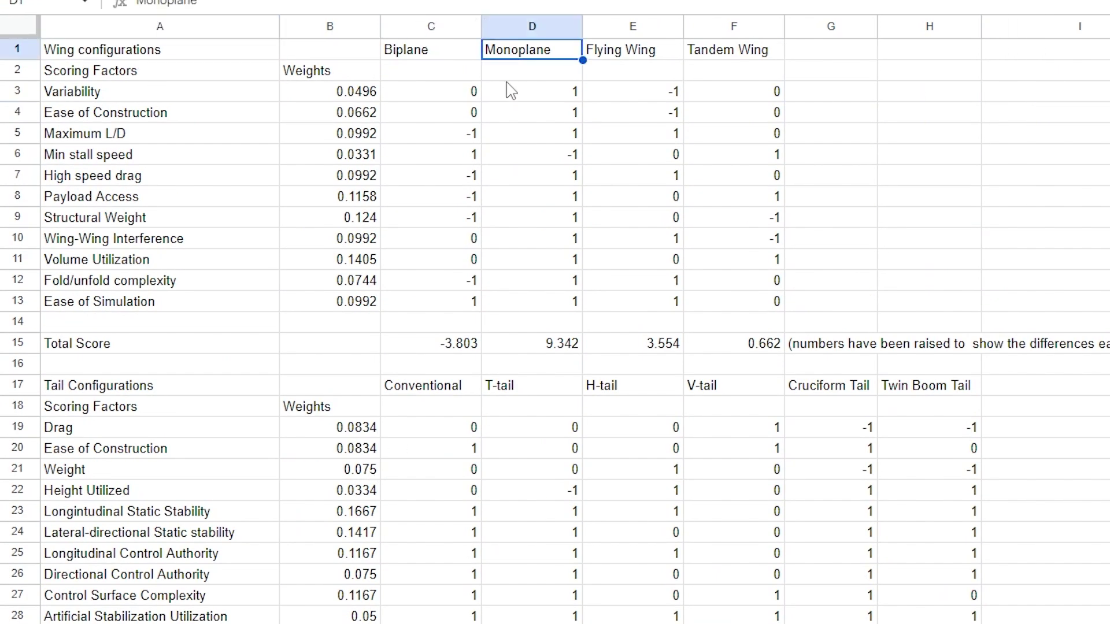
{"action": "left_click", "coordinate": [500, 353]}
{"action": "left_click", "coordinate": [142, 383]}
{"action": "left_click", "coordinate": [439, 391]}
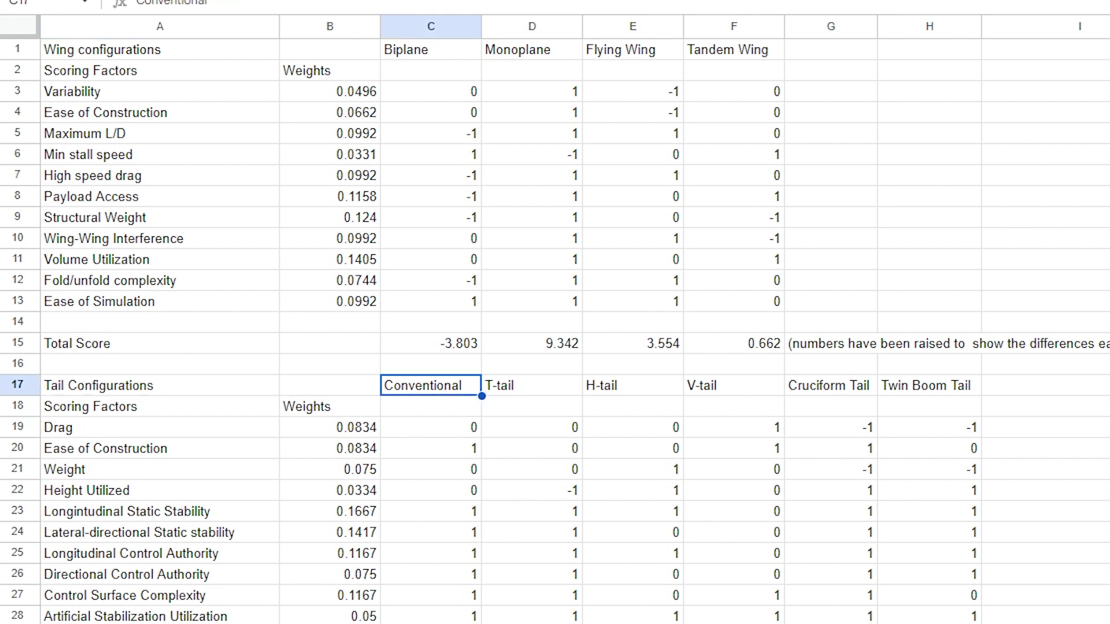
{"action": "scroll", "coordinate": [440, 391], "scroll_direction": "down", "scroll_amount": 3}
{"action": "left_click", "coordinate": [421, 481]}
{"action": "left_click", "coordinate": [149, 520]}
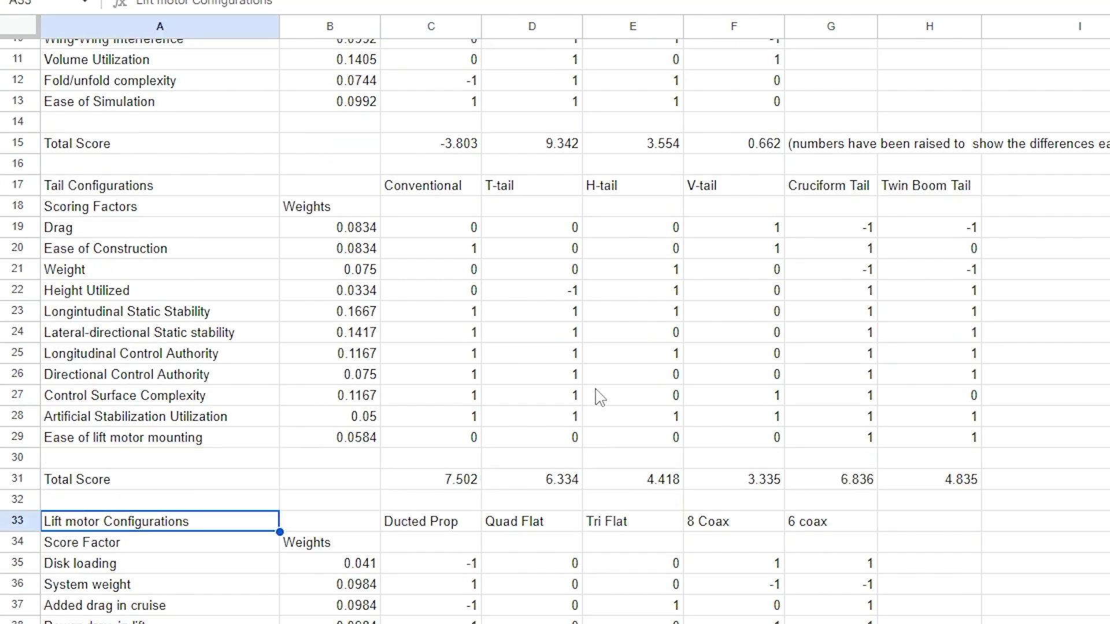
{"action": "scroll", "coordinate": [594, 392], "scroll_direction": "down", "scroll_amount": 3}
{"action": "left_click", "coordinate": [537, 324]}
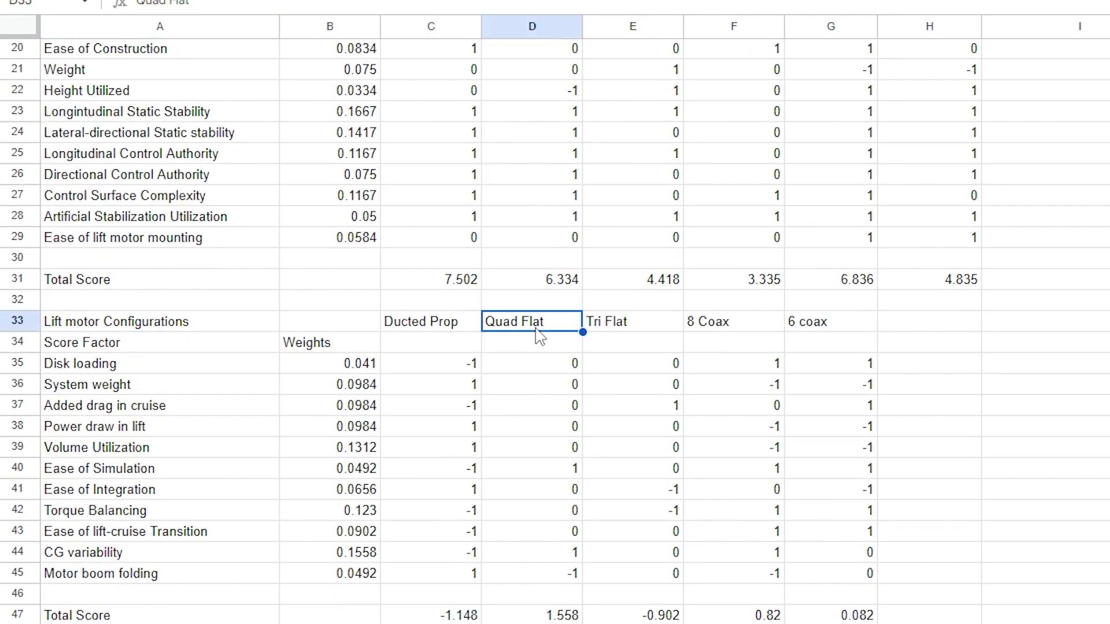
{"action": "left_click", "coordinate": [128, 325]}
{"action": "left_click", "coordinate": [574, 326]}
{"action": "left_click", "coordinate": [536, 615]}
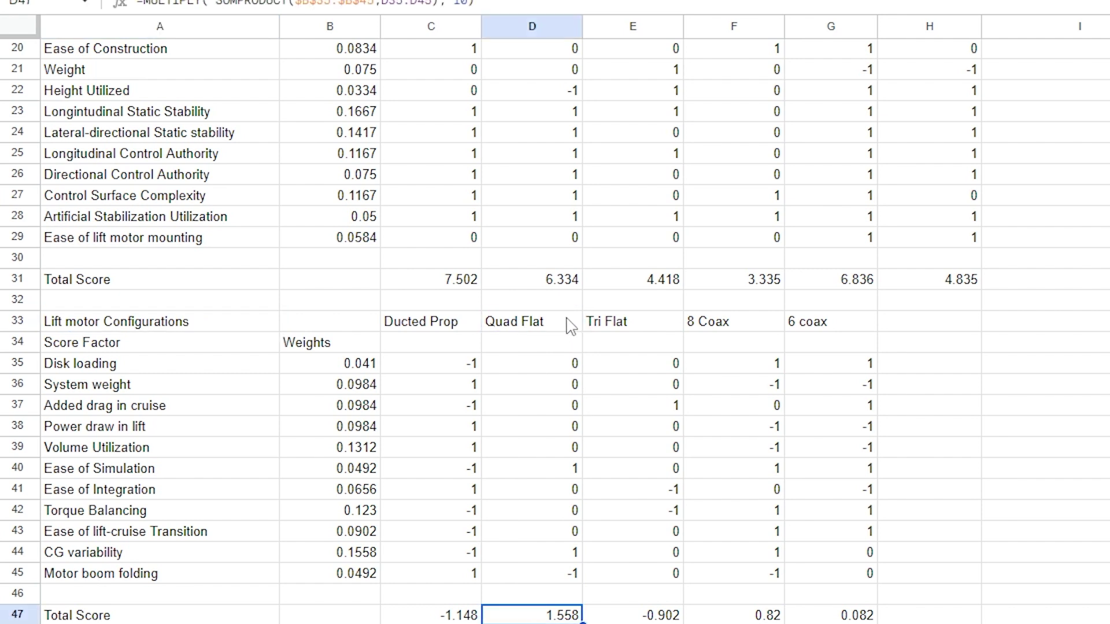
{"action": "left_click", "coordinate": [457, 323]}
{"action": "left_click", "coordinate": [555, 323]}
{"action": "scroll", "coordinate": [553, 601], "scroll_direction": "down", "scroll_amount": 5}
Step: Compare the Low Wing and High Wing options in the Wing location configurations table
{"action": "left_click", "coordinate": [75, 379]}
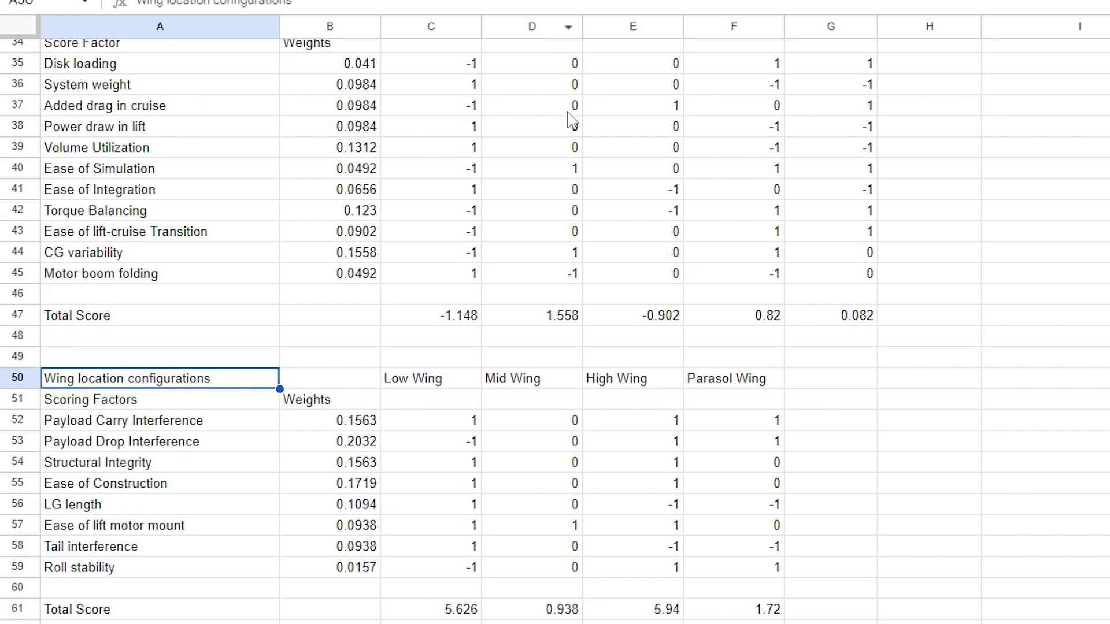
{"action": "left_click", "coordinate": [636, 381]}
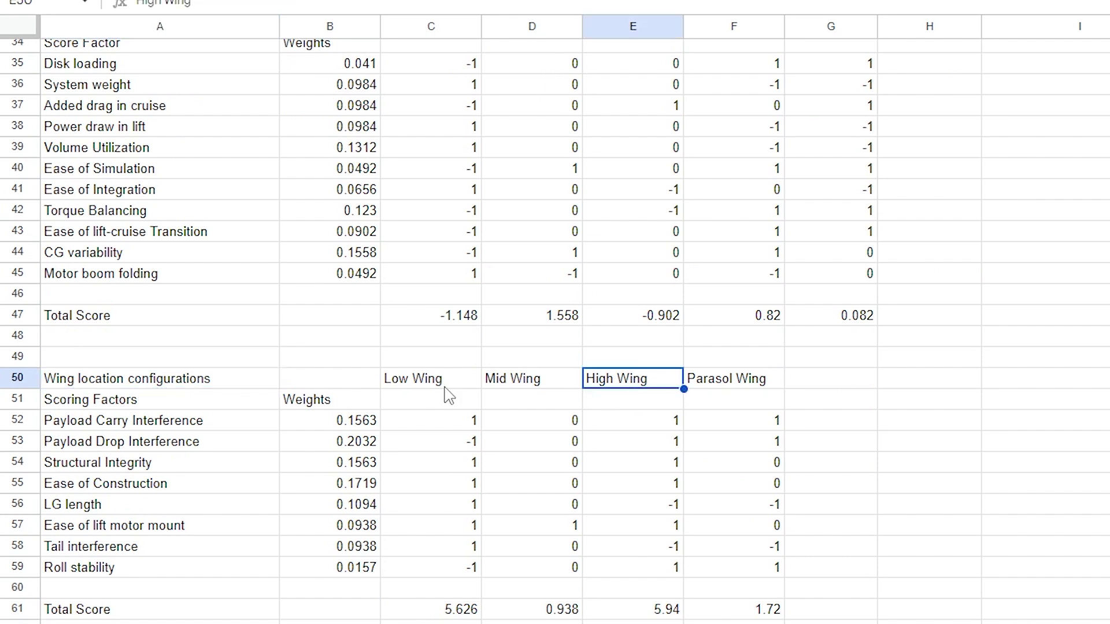
{"action": "left_click", "coordinate": [447, 384]}
{"action": "left_click", "coordinate": [622, 381]}
{"action": "left_click", "coordinate": [454, 379]}
{"action": "left_click", "coordinate": [639, 385]}
{"action": "left_click", "coordinate": [412, 385]}
{"action": "left_click", "coordinate": [641, 382]}
{"action": "left_click", "coordinate": [625, 363]}
{"action": "left_click", "coordinate": [604, 377]}
{"action": "left_click", "coordinate": [438, 384]}
{"action": "left_click", "coordinate": [596, 386]}
Step: Switch to Paint with a blank canvas
{"action": "key", "text": "super"}
{"action": "type", "text": "paint"}
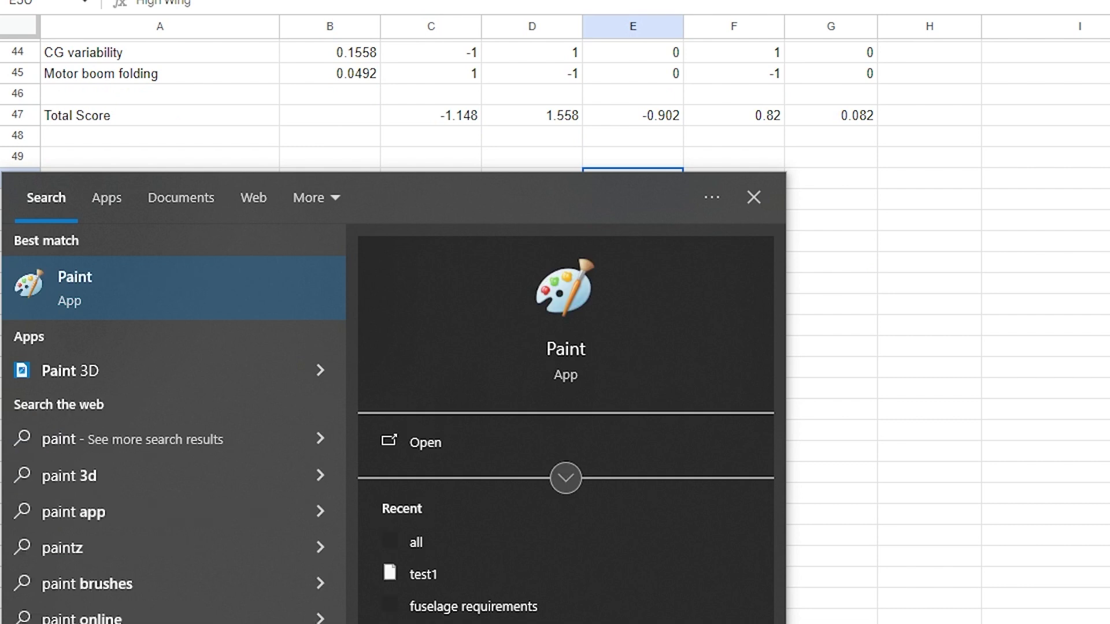
{"action": "key", "text": "Return"}
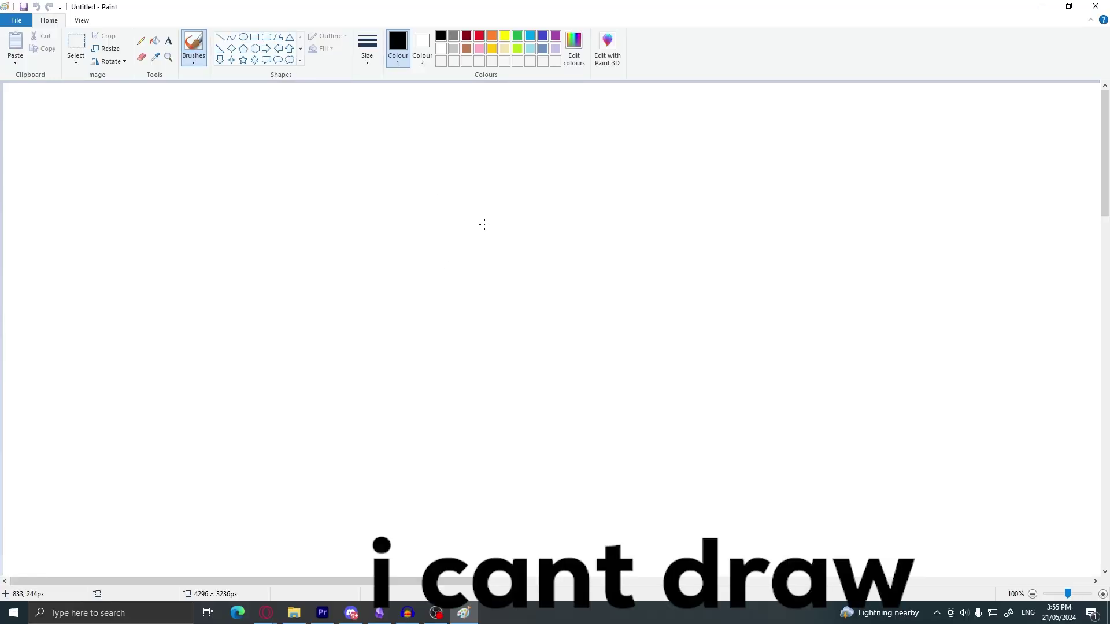
Step: Draw a large black circle outline as the fuselage cross-section, undoing the stray brush stroke made first
{"action": "mouse_move", "coordinate": [426, 242]}
{"action": "left_mouse_down"}
{"action": "mouse_move", "coordinate": [599, 346]}
{"action": "mouse_move", "coordinate": [453, 220]}
{"action": "left_mouse_up"}
{"action": "key", "text": "ctrl+z"}
{"action": "left_click_drag", "start_coordinate": [335, 216], "coordinate": [601, 460]}
Step: Draw two straight wing lines sloping down and outward from the top of the circle, the left one spanning about 764 × 82 px
{"action": "left_click", "coordinate": [220, 37]}
{"action": "left_click_drag", "start_coordinate": [35, 207], "coordinate": [1034, 226]}
{"action": "key", "text": "ctrl+z"}
{"action": "left_click_drag", "start_coordinate": [474, 213], "coordinate": [29, 261]}
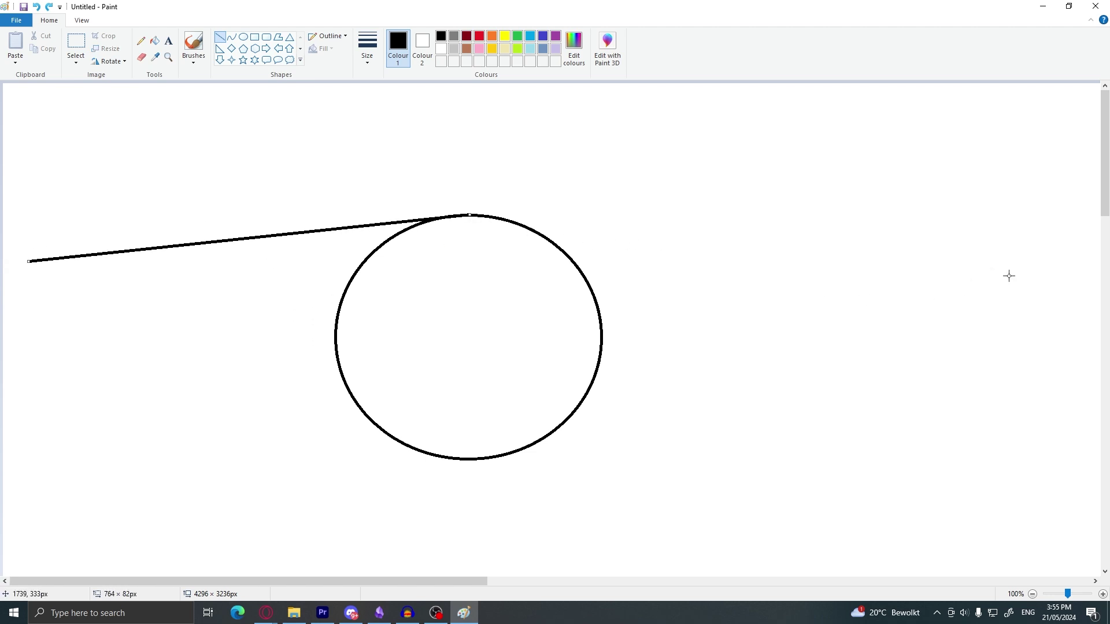
{"action": "left_click_drag", "start_coordinate": [471, 215], "coordinate": [923, 263]}
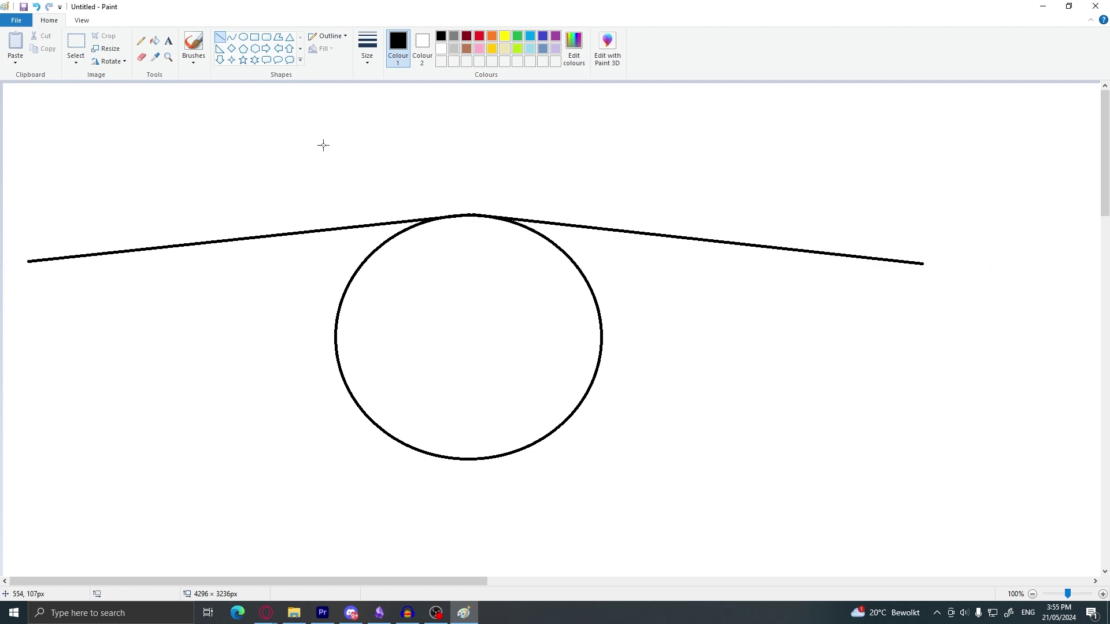
Step: Brush a curved arrow above the left wing of the high-wing sketch and undo it
{"action": "left_click", "coordinate": [194, 43]}
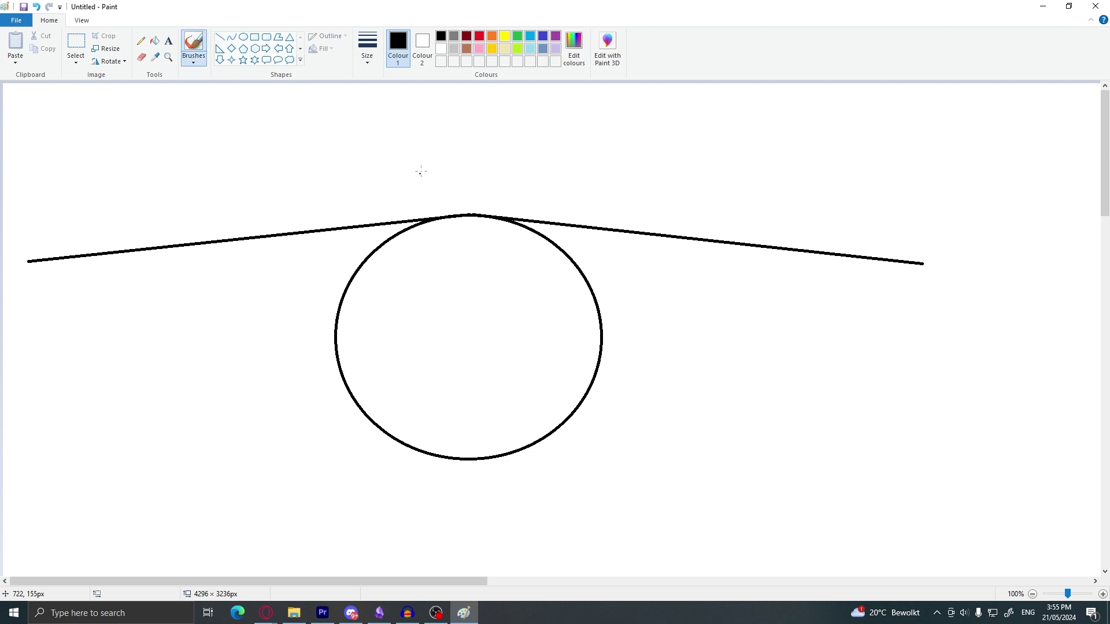
{"action": "left_click_drag", "start_coordinate": [472, 194], "coordinate": [331, 193]}
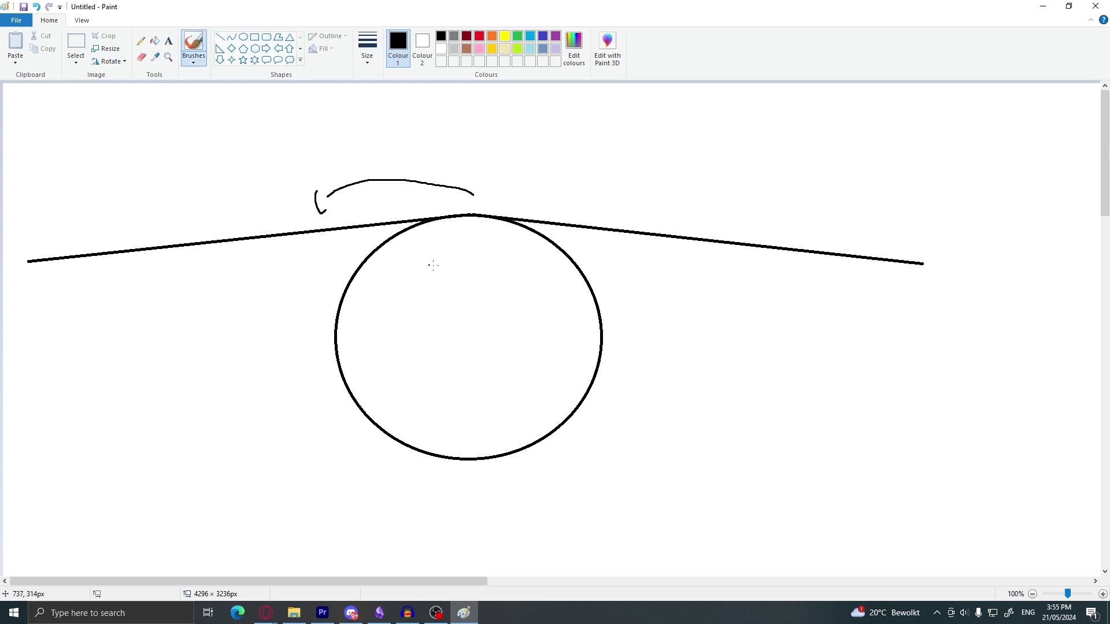
{"action": "key", "text": "ctrl+z"}
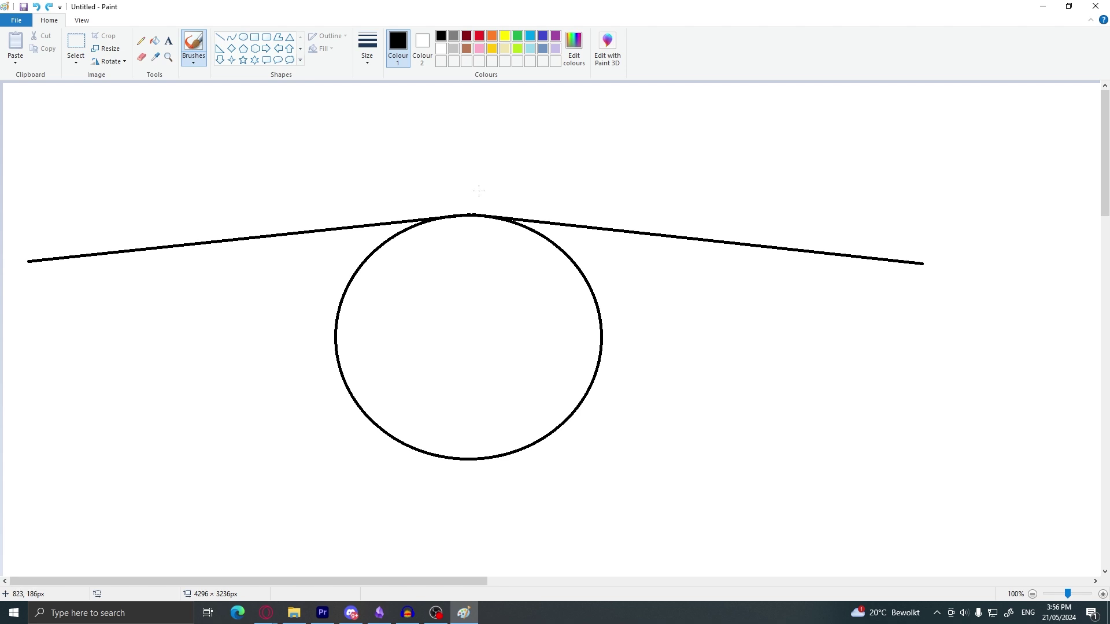
Step: Draw a second black circle outline as a fuselage on the blank canvas area to the right of the high-wing sketch
{"action": "mouse_move", "coordinate": [423, 580]}
{"action": "left_mouse_down"}
{"action": "mouse_move", "coordinate": [632, 580]}
{"action": "mouse_move", "coordinate": [424, 574]}
{"action": "mouse_move", "coordinate": [480, 587]}
{"action": "mouse_move", "coordinate": [467, 583]}
{"action": "mouse_move", "coordinate": [748, 560]}
{"action": "mouse_move", "coordinate": [835, 581]}
{"action": "left_mouse_up"}
{"action": "left_click_drag", "start_coordinate": [599, 587], "coordinate": [352, 334]}
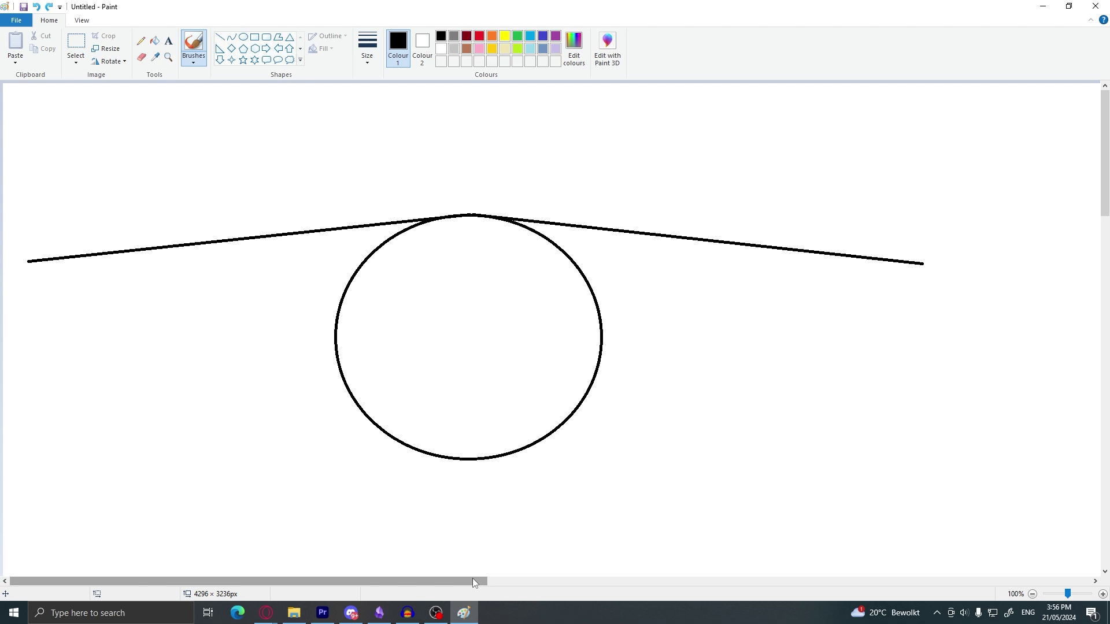
{"action": "left_click_drag", "start_coordinate": [515, 143], "coordinate": [495, 171]}
{"action": "scroll", "coordinate": [442, 195], "scroll_direction": "right", "scroll_amount": 10}
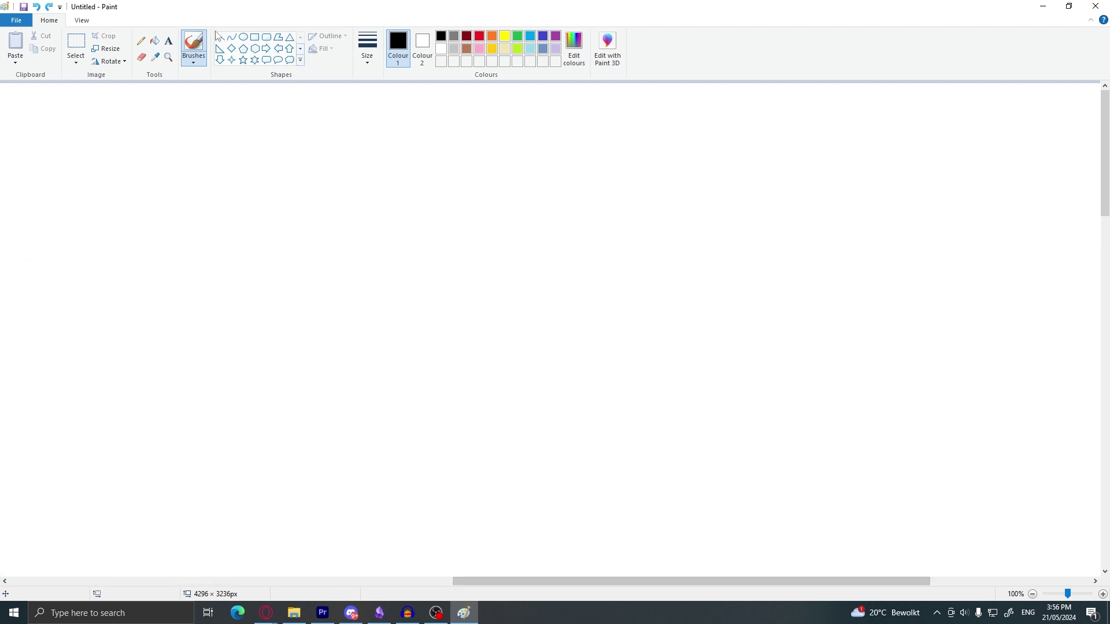
{"action": "left_click", "coordinate": [243, 37]}
{"action": "left_click_drag", "start_coordinate": [370, 219], "coordinate": [596, 434]}
Step: Draw two straight wing lines rising outward from the lower sides of the second circle, undoing the misplaced first line
{"action": "left_click", "coordinate": [219, 37]}
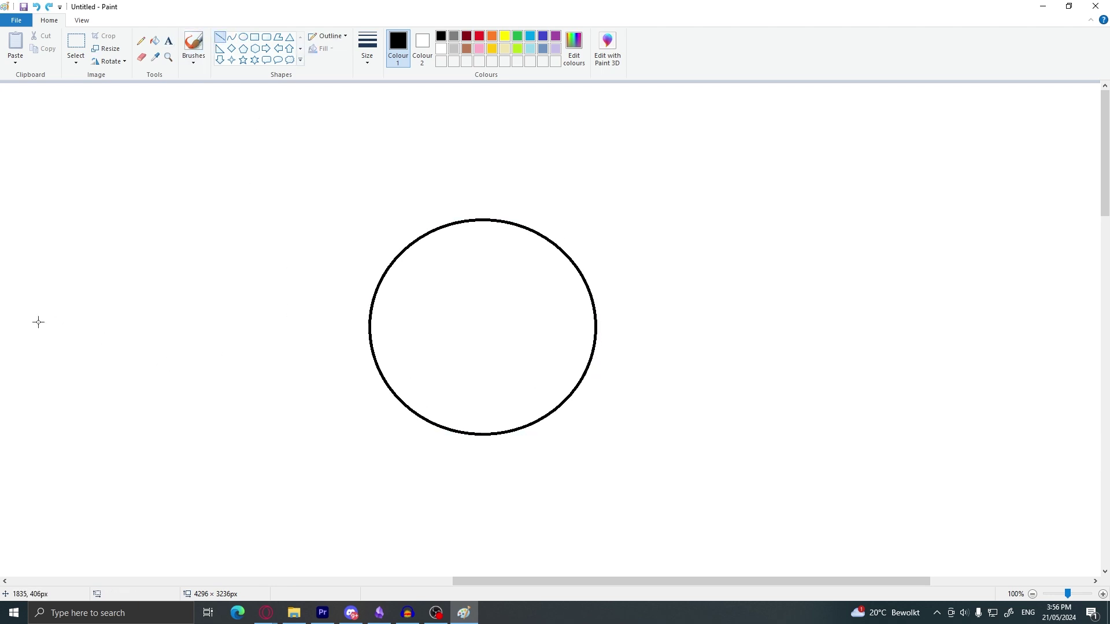
{"action": "left_click_drag", "start_coordinate": [33, 329], "coordinate": [451, 430]}
{"action": "key", "text": "ctrl+z"}
{"action": "mouse_move", "coordinate": [376, 366]}
{"action": "left_mouse_down"}
{"action": "mouse_move", "coordinate": [99, 327]}
{"action": "mouse_move", "coordinate": [41, 331]}
{"action": "left_mouse_up"}
{"action": "left_click_drag", "start_coordinate": [588, 368], "coordinate": [927, 323]}
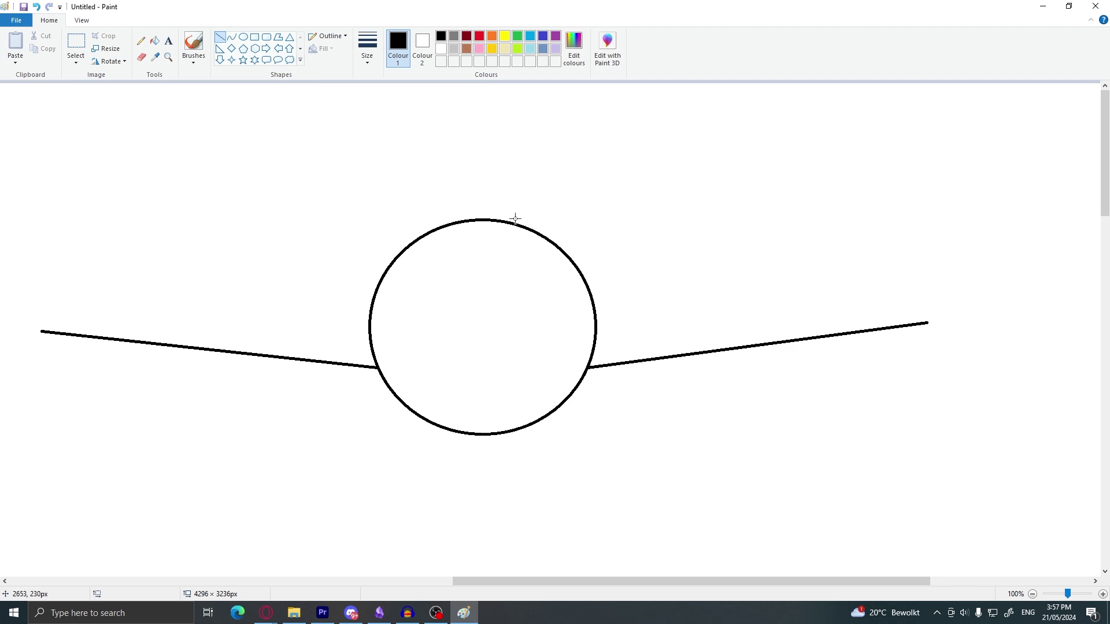